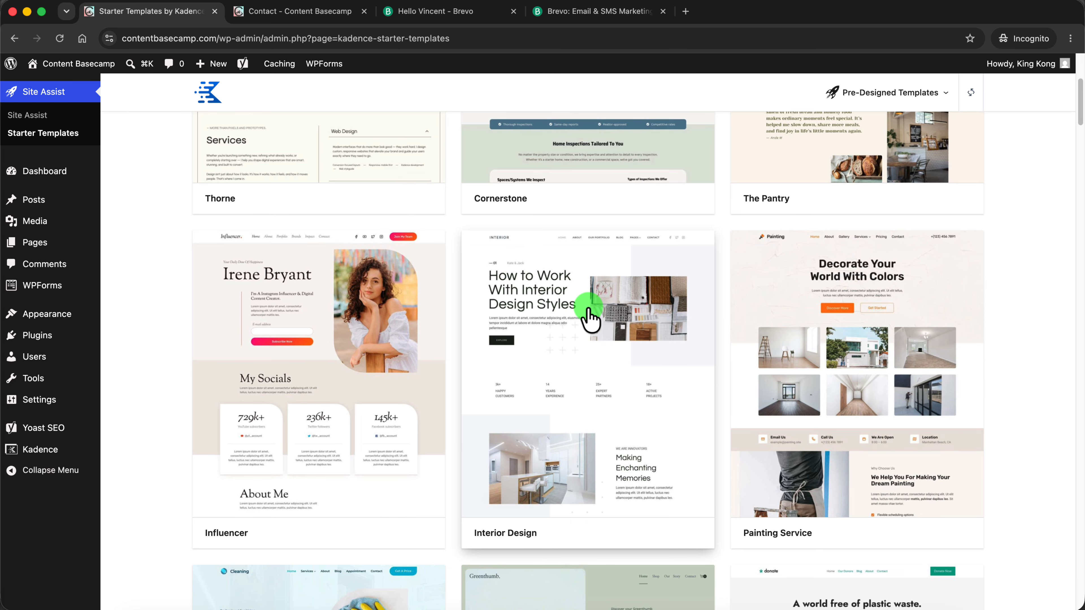
Examine the Contact page's existing form and map, and the Brevo website's home page
left_click(284, 13)
scroll(414, 321, "up", 10)
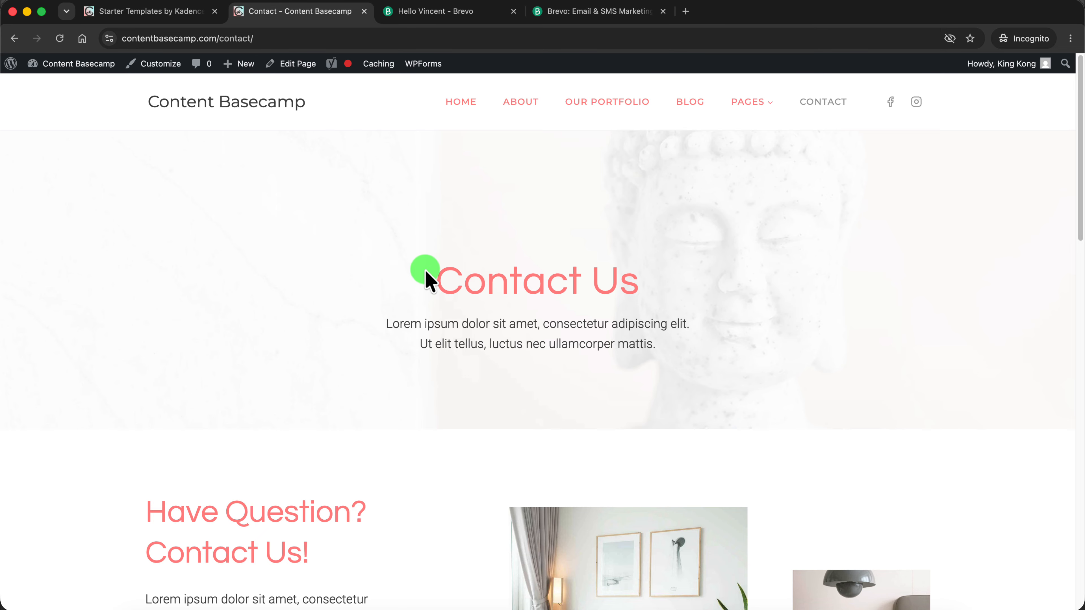
scroll(427, 278, "down", 10)
scroll(492, 265, "down", 3)
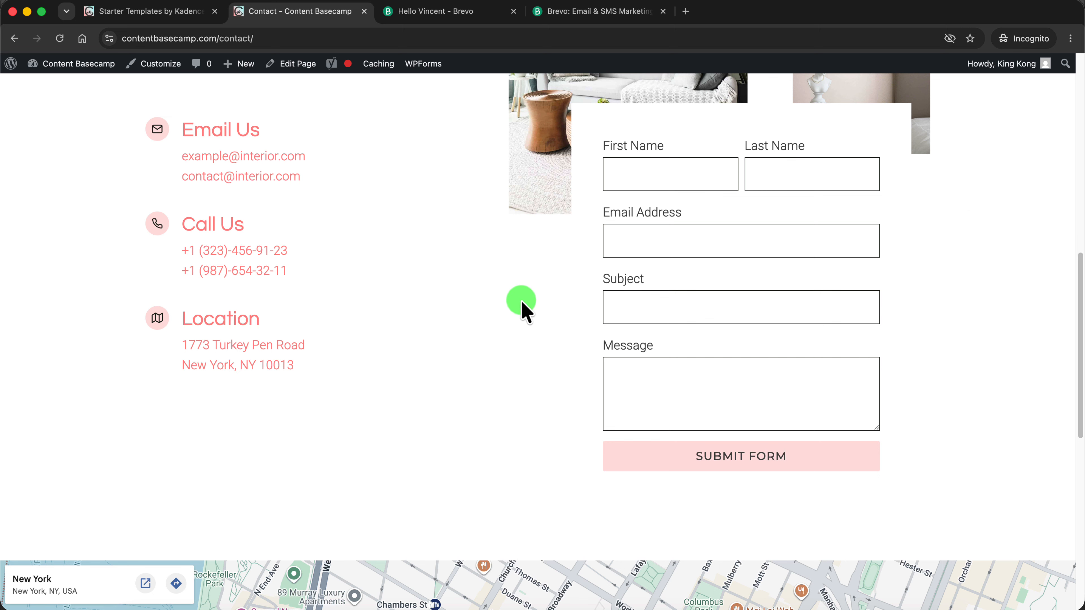
scroll(530, 291, "up", 15)
left_click(600, 16)
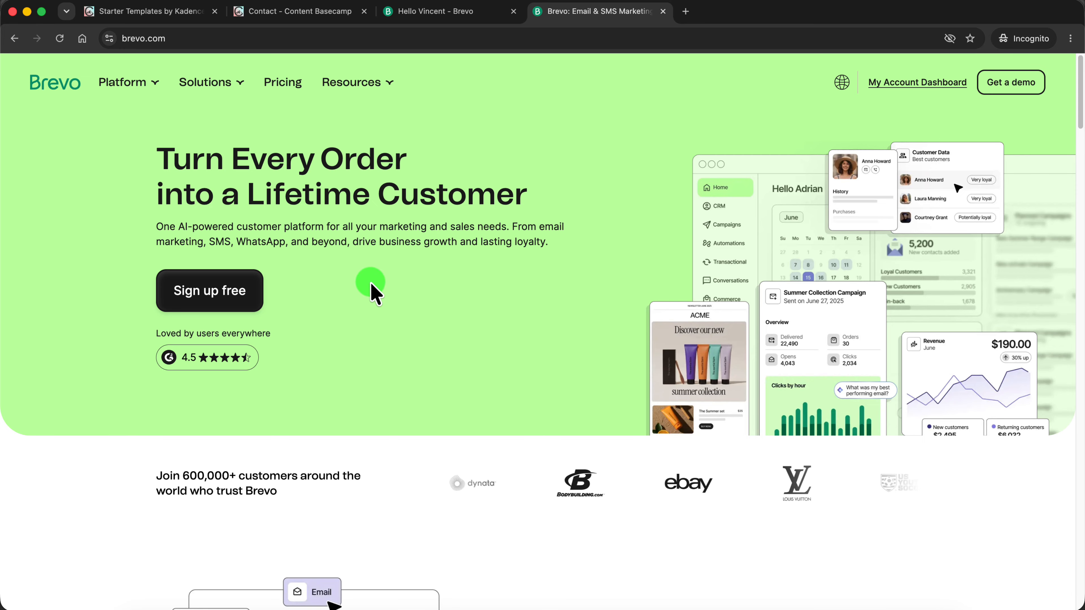
left_click(332, 13)
scroll(726, 341, "down", 10)
scroll(713, 365, "down", 5)
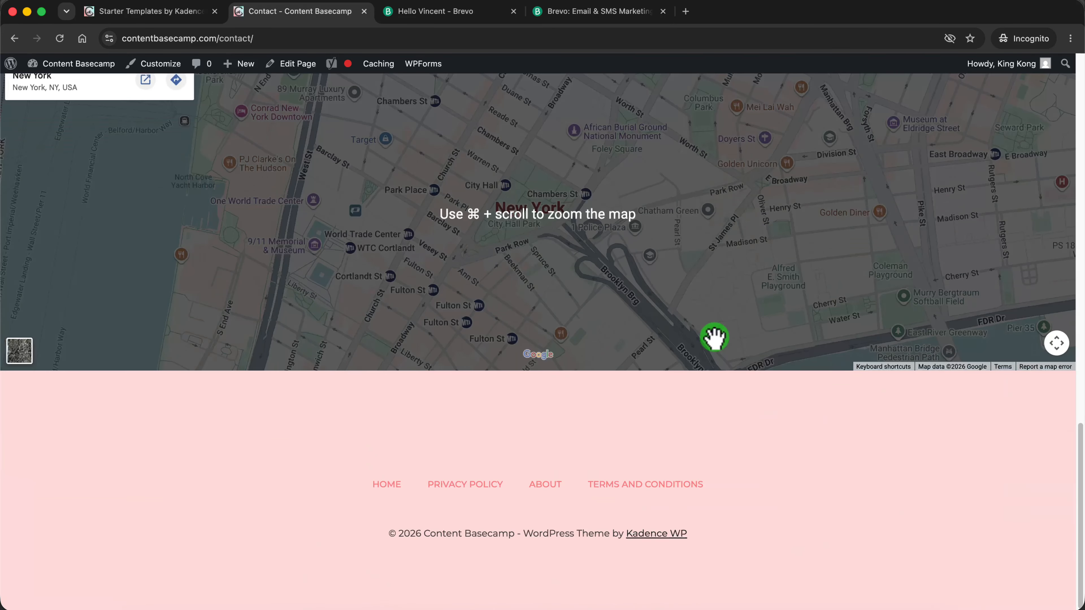
scroll(717, 333, "up", 10)
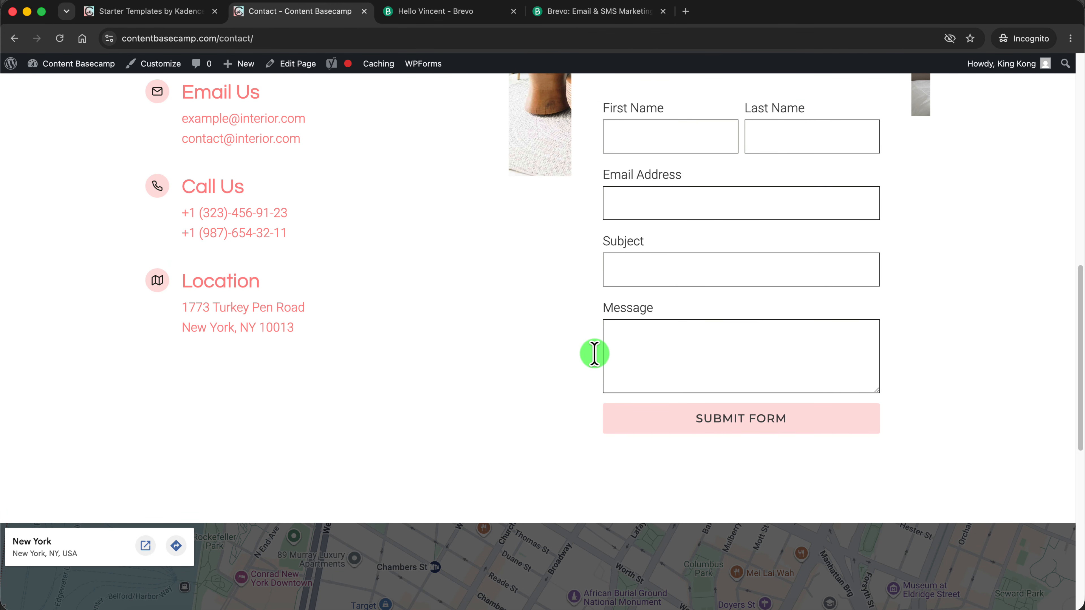
scroll(564, 380, "up", 15)
left_click(585, 16)
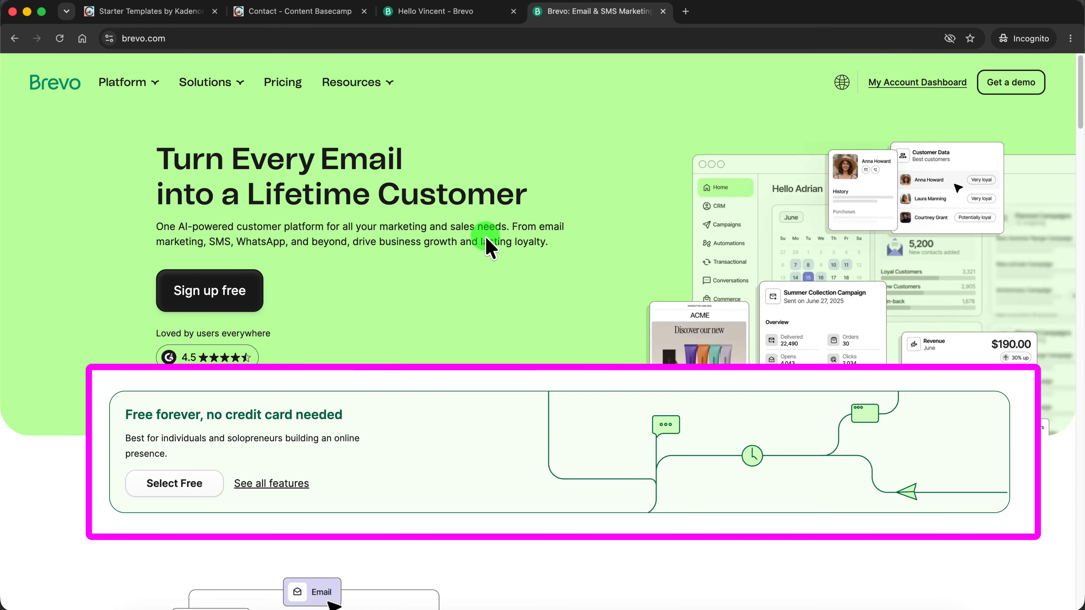
Return to the Contact page and open it in the block editor at the contact form section
left_click(322, 12)
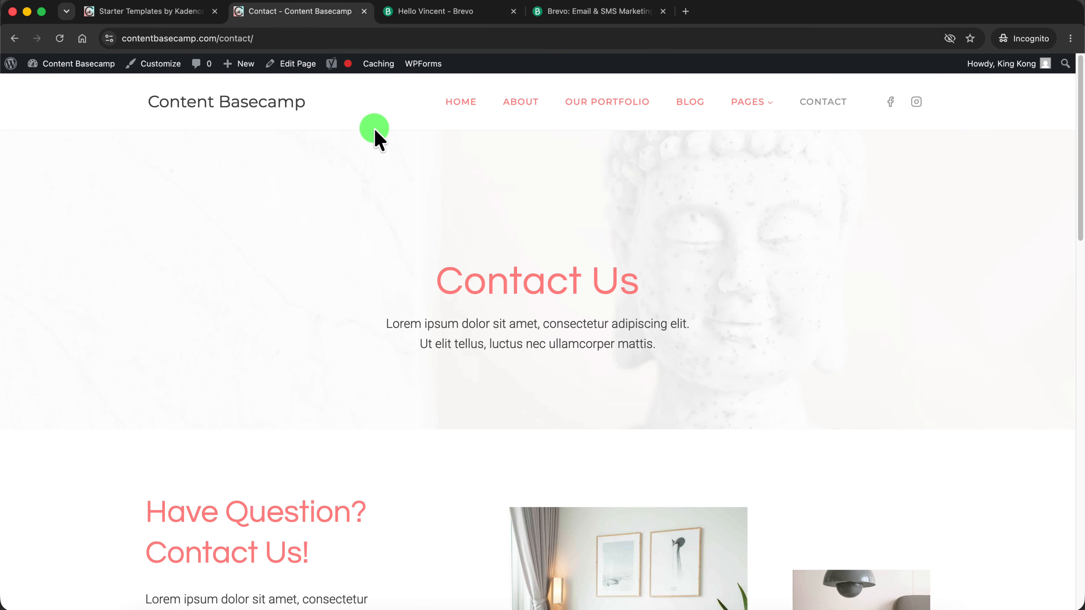
left_click(298, 65)
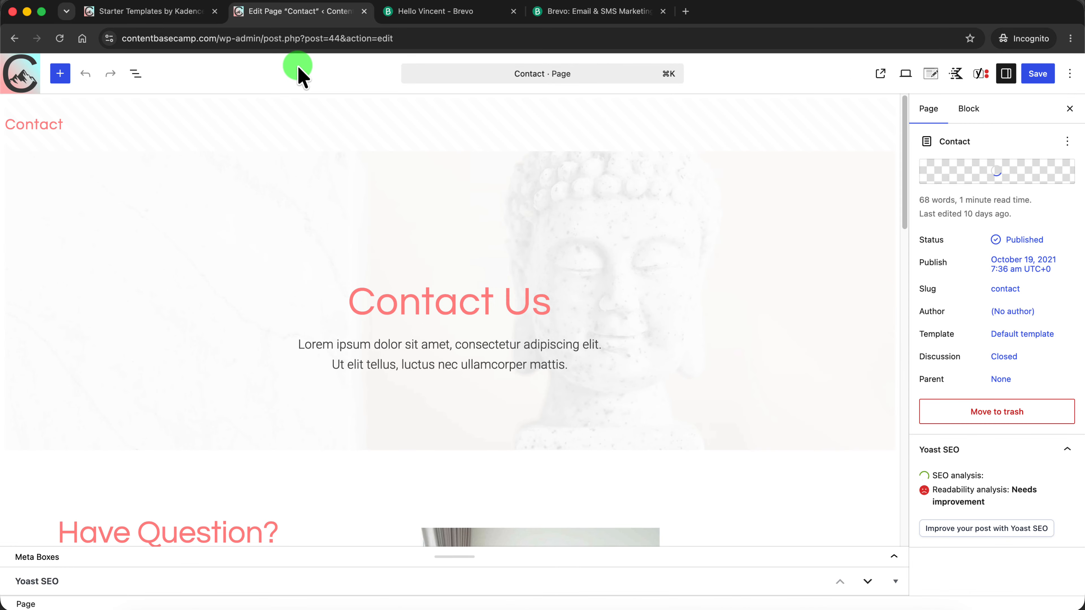
scroll(671, 299, "down", 10)
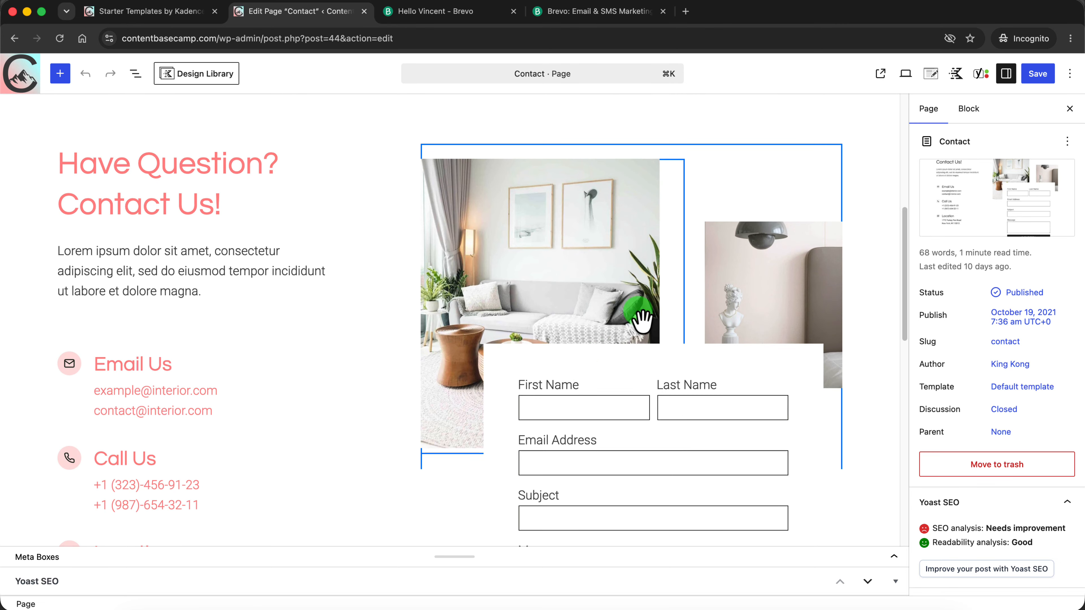
Delete the existing Form block from the section in the Contact page's nested row layout
left_click(588, 385)
scroll(799, 382, "down", 3)
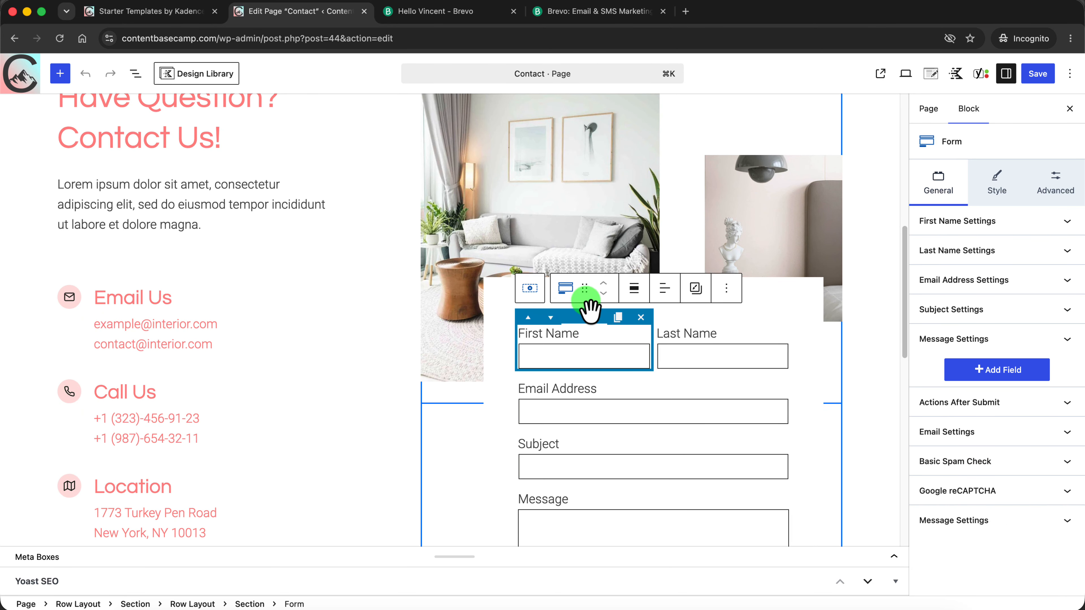
scroll(613, 387, "down", 2)
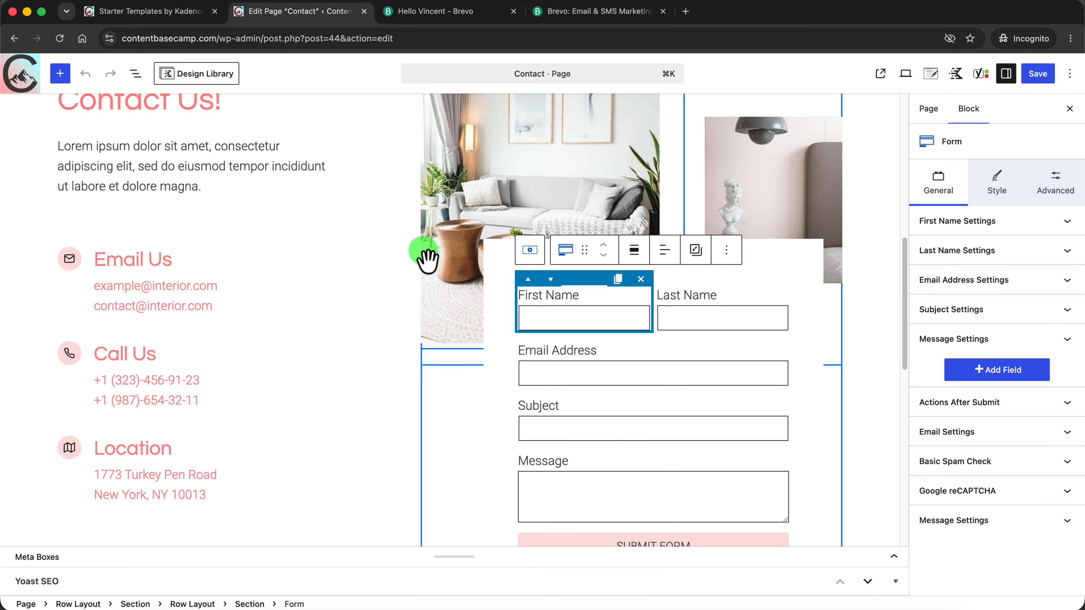
left_click(136, 75)
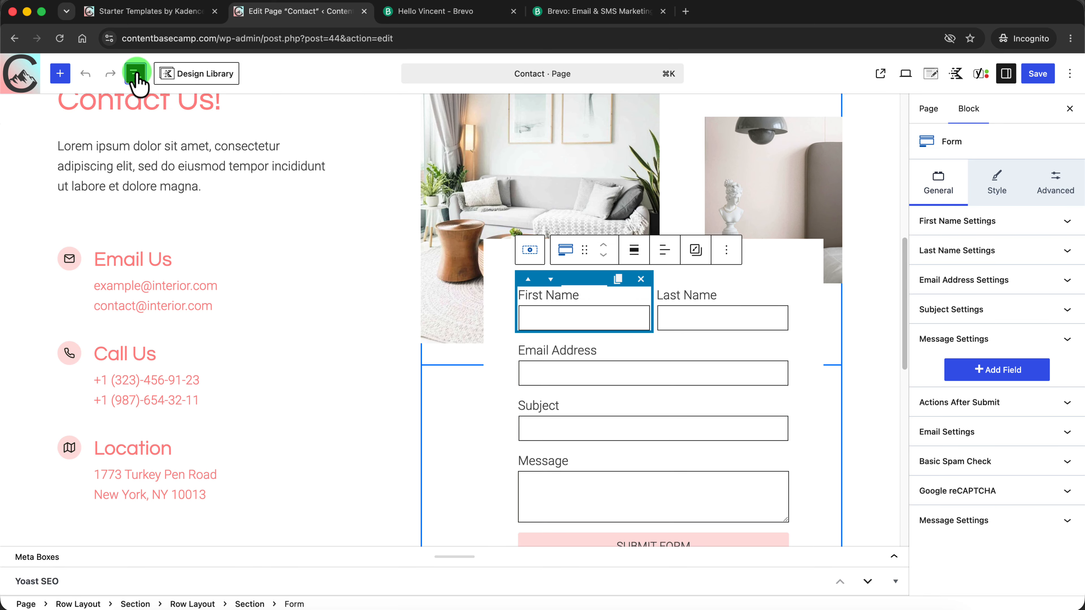
left_click(107, 281)
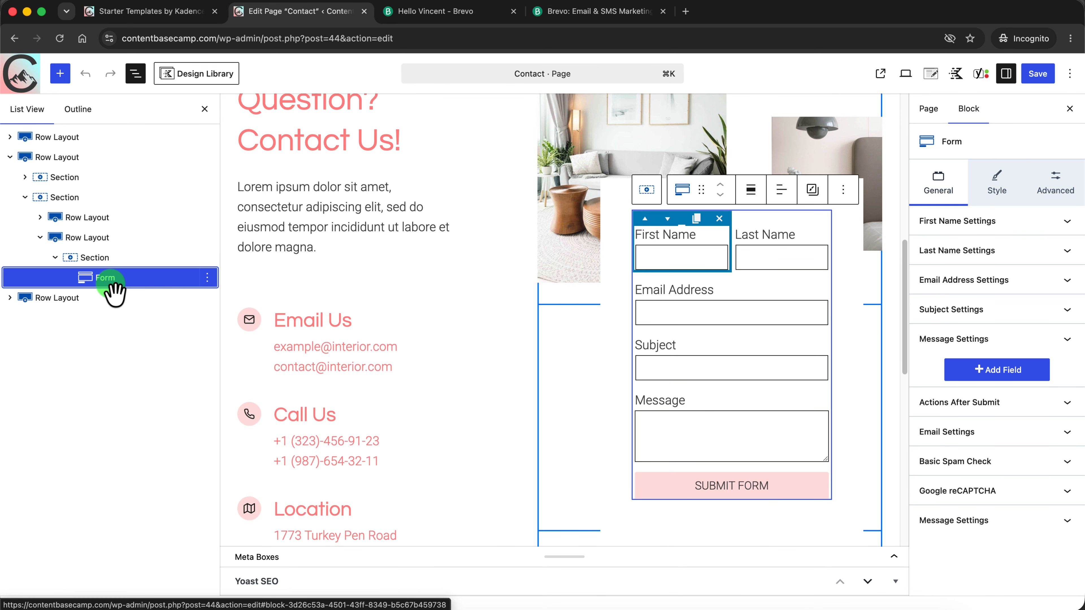
left_click(207, 279)
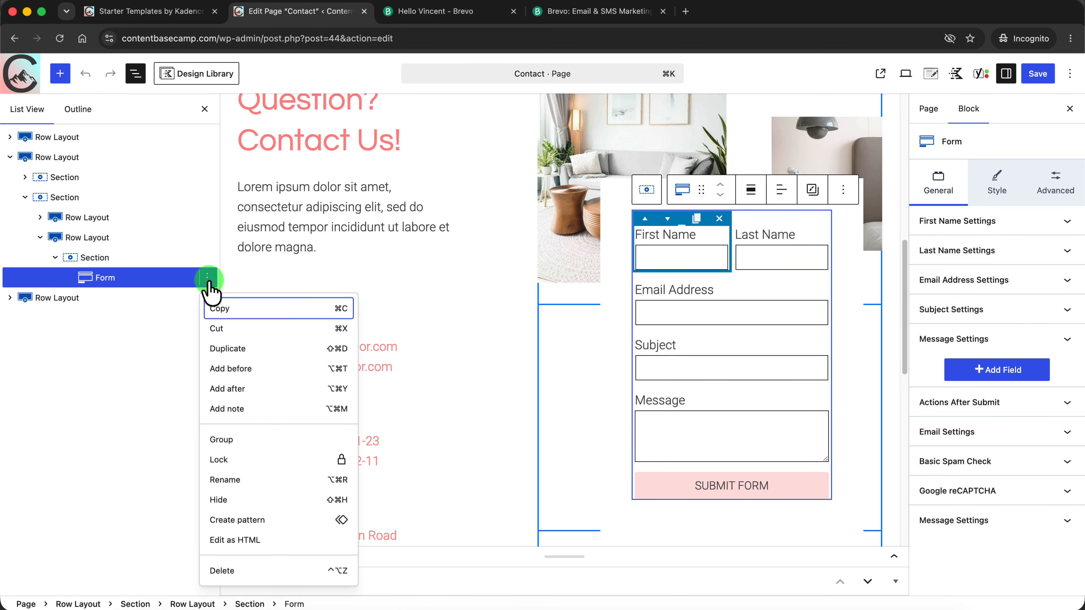
left_click(233, 571)
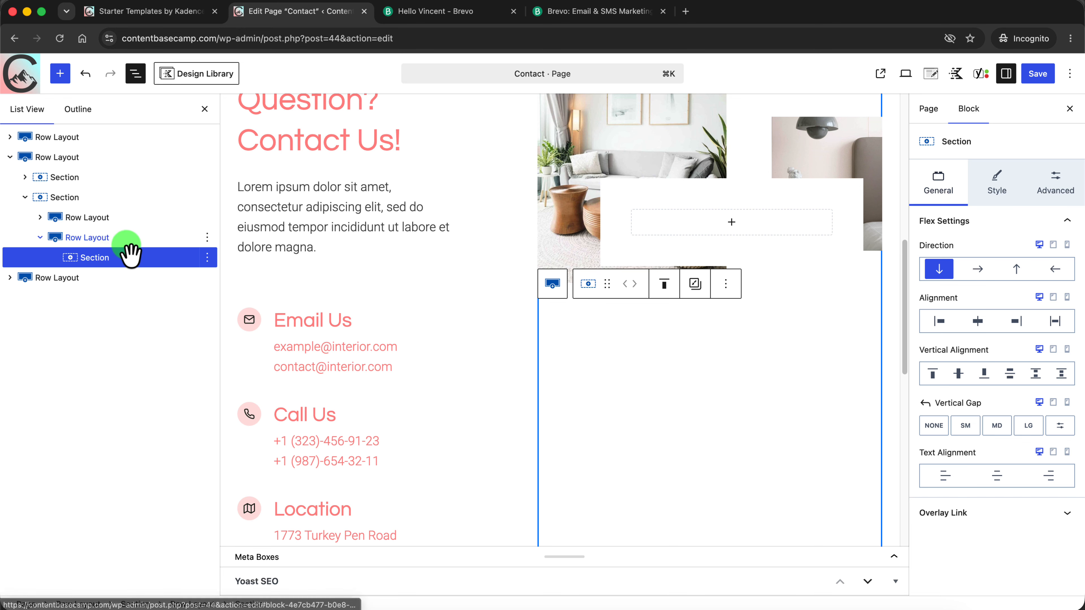
Insert a Form (Adv) block and move it into the emptied section of the nested row layout
left_click(60, 74)
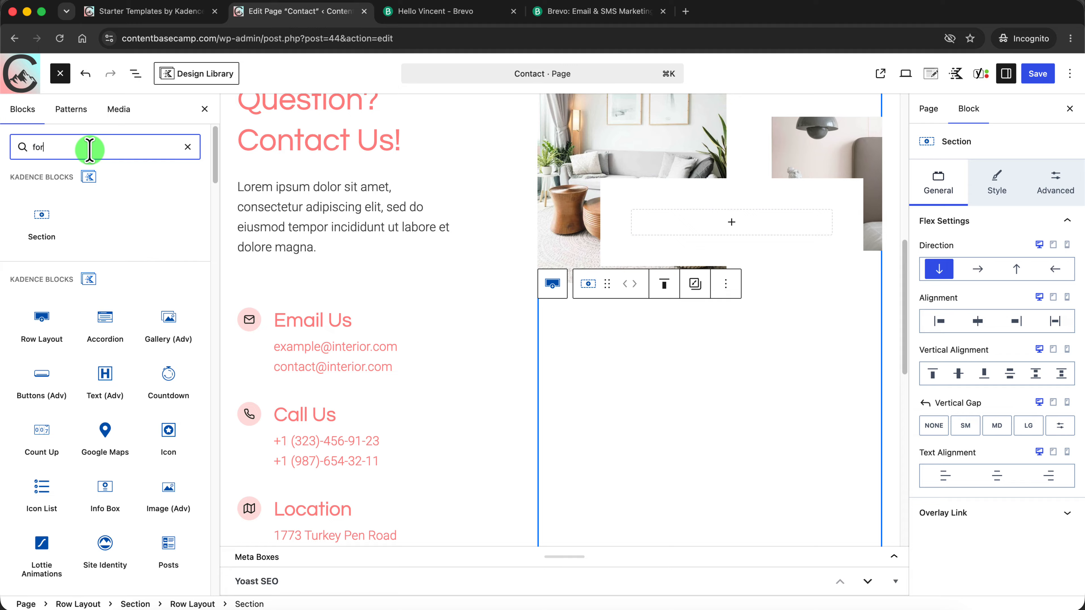
mouse_move(46, 206)
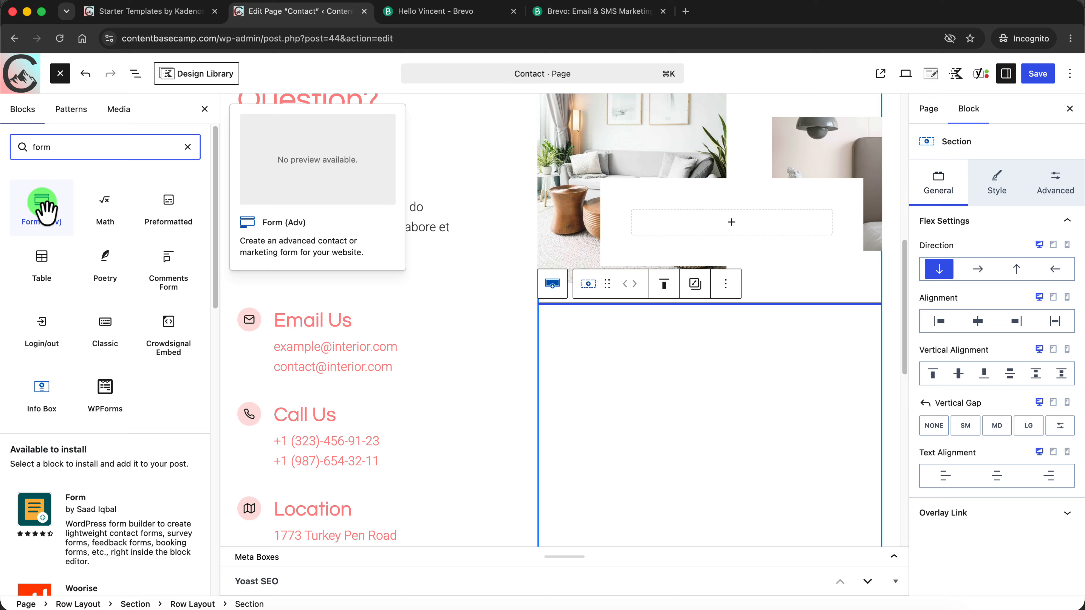
left_click(47, 209)
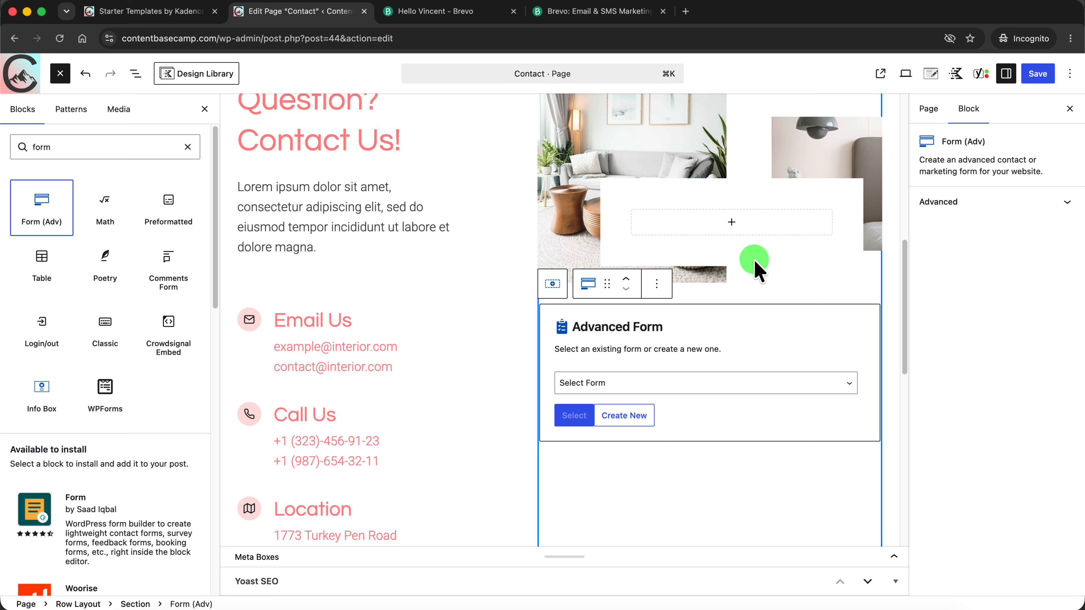
left_click(136, 73)
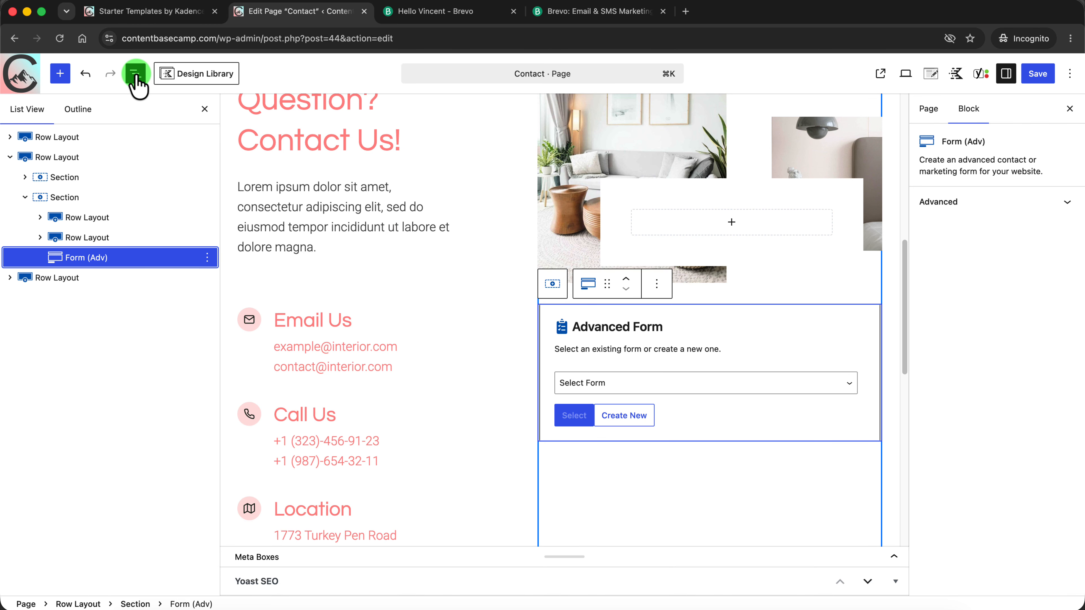
left_click(40, 238)
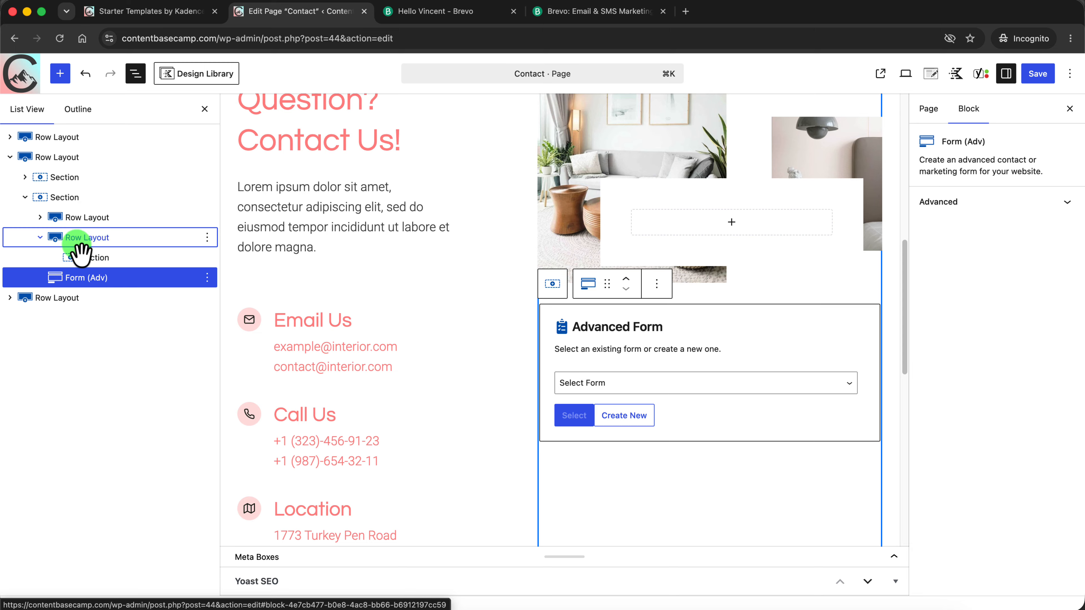
left_click_drag(67, 286, 128, 265)
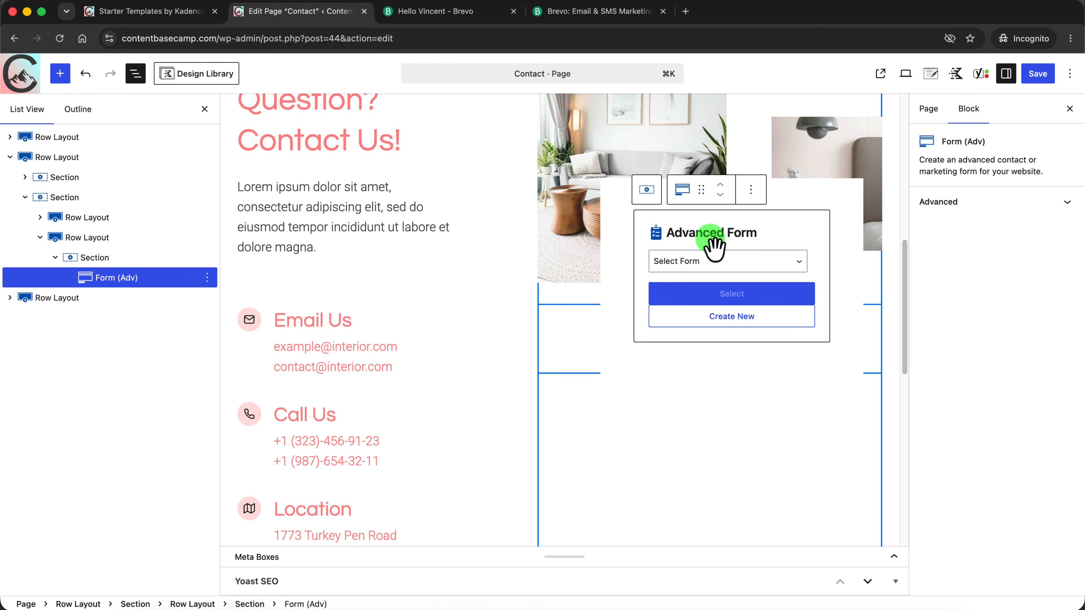
Create a new advanced form from the Contact layout, titled "ContactForm 1"
left_click(796, 262)
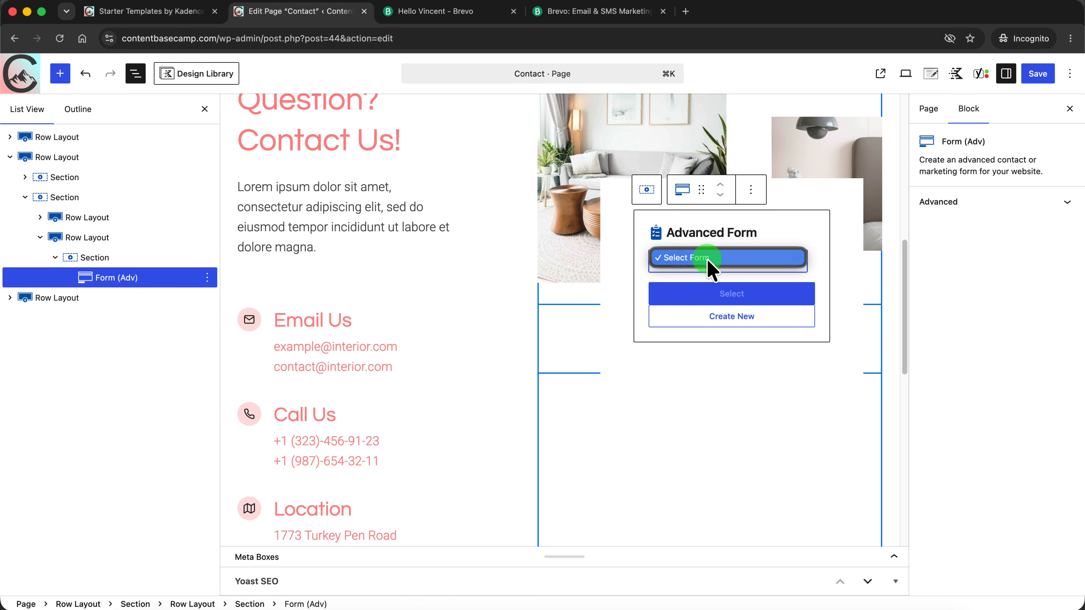
left_click(798, 227)
left_click(737, 326)
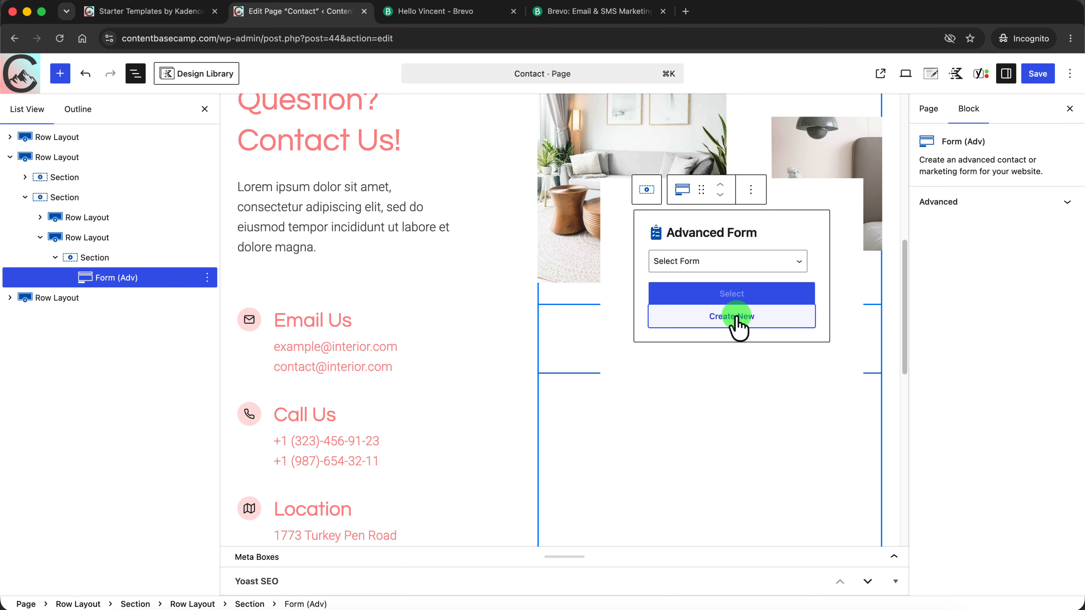
mouse_move(908, 260)
left_mouse_down()
mouse_move(900, 358)
mouse_move(903, 244)
mouse_move(905, 270)
left_mouse_up()
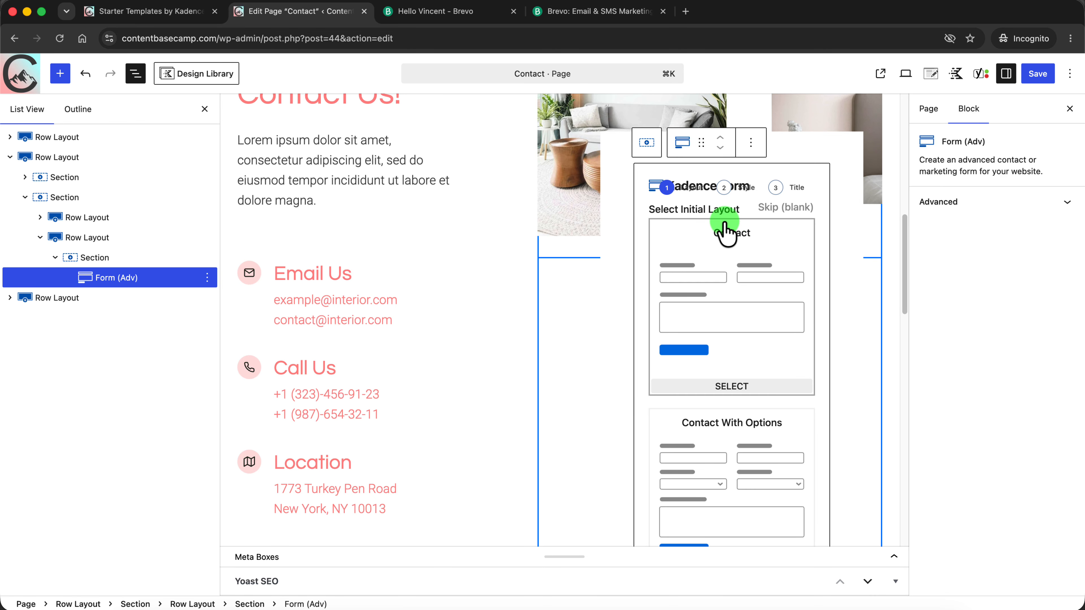
left_click(734, 261)
left_click(732, 352)
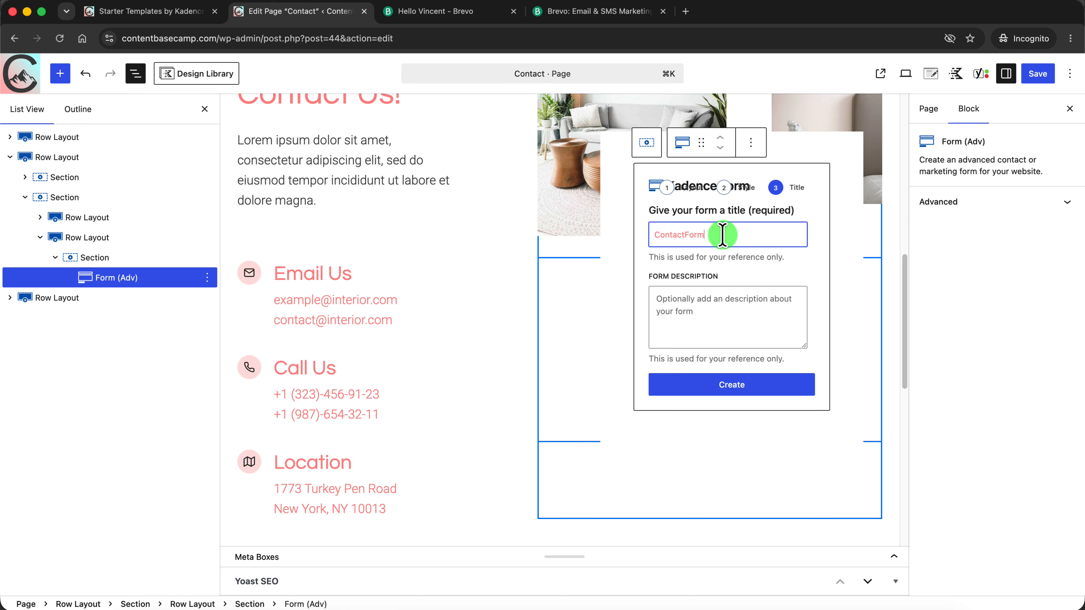
type("1")
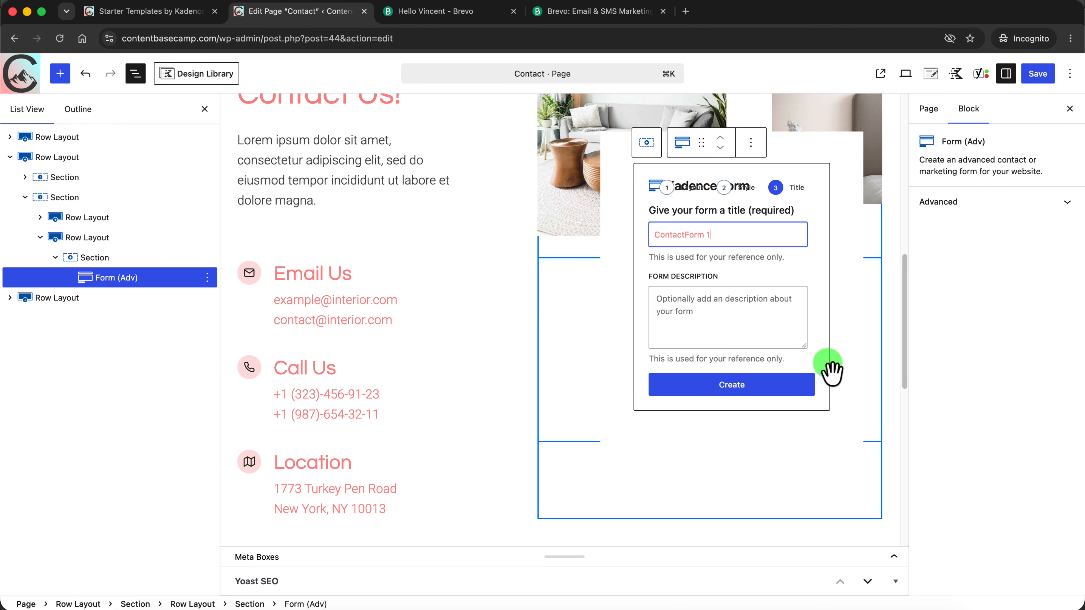
left_click(753, 390)
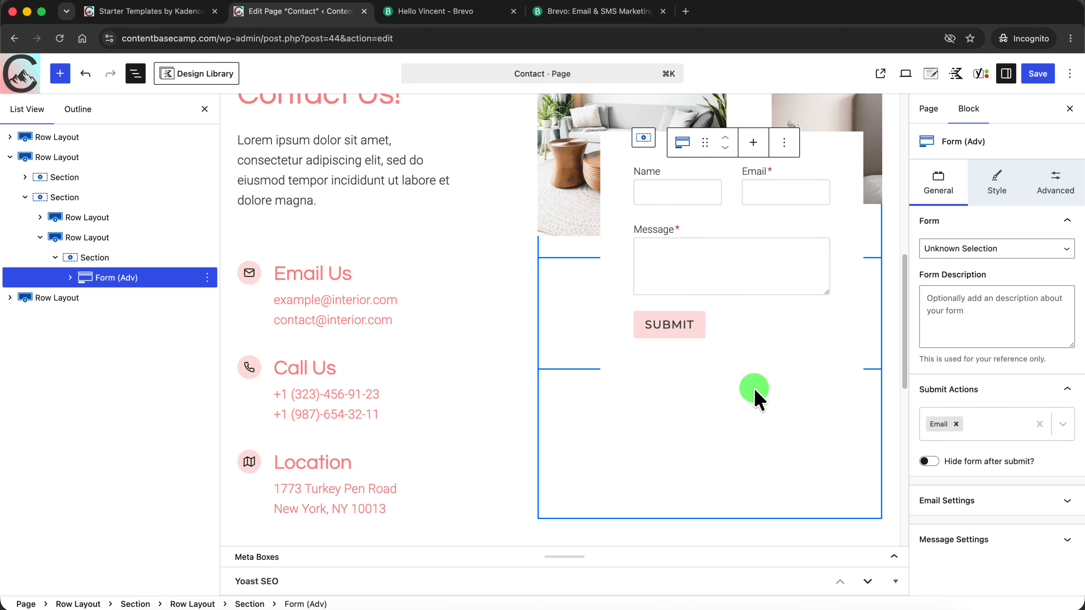
Make the Name field of the new contact form required
left_click_drag(904, 356, 904, 314)
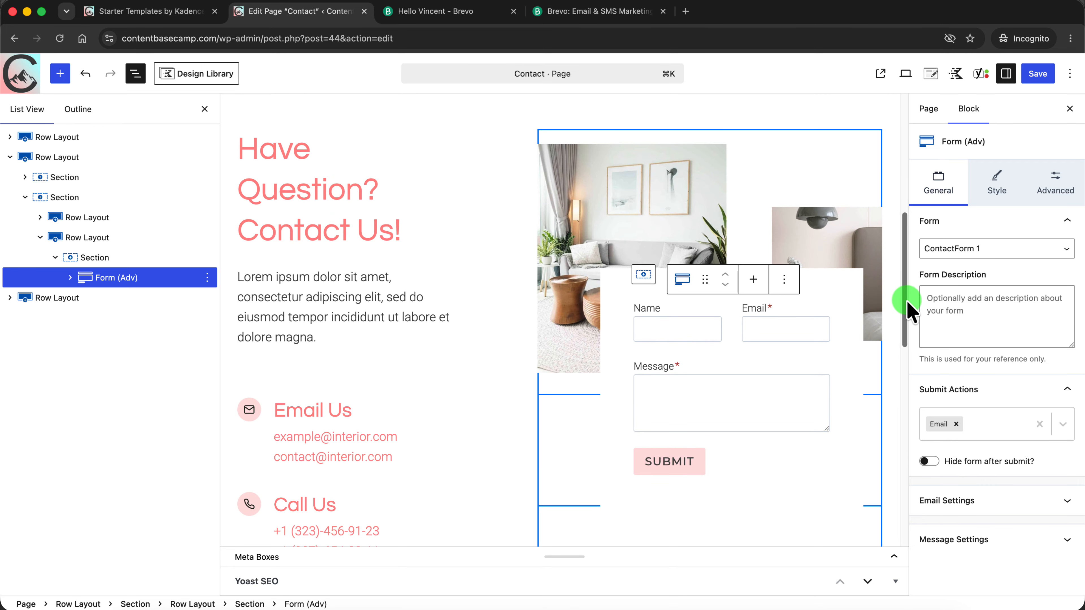
left_click(724, 388)
left_click(768, 321)
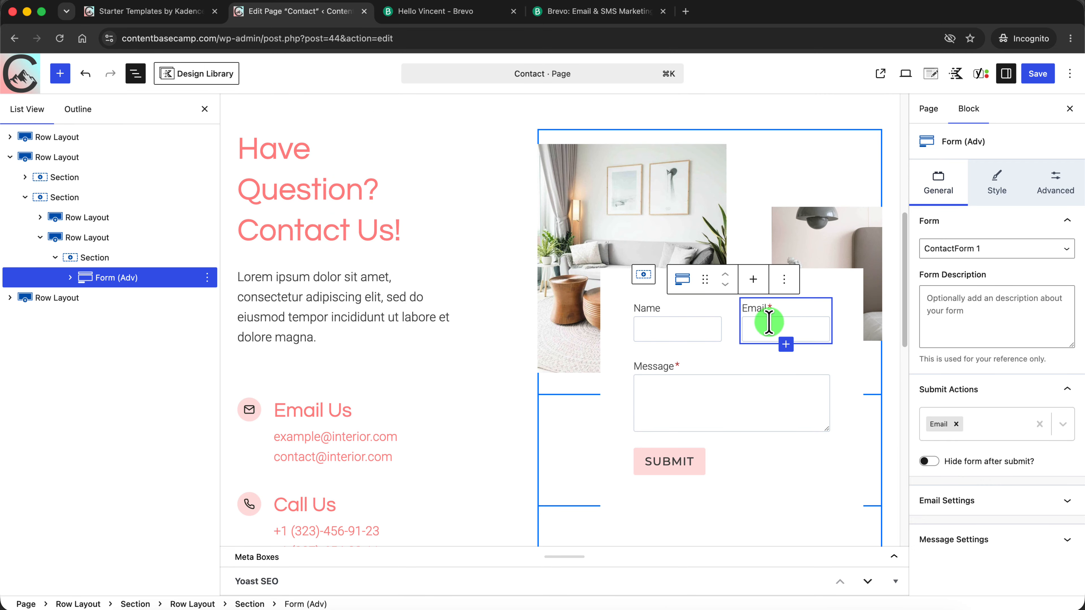
left_click(651, 371)
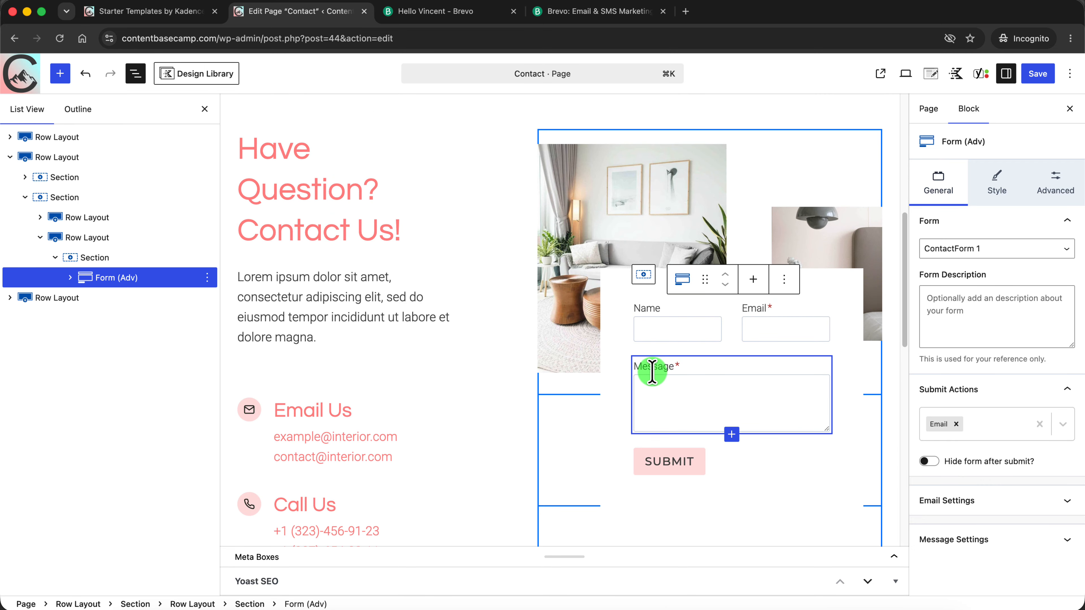
left_click(769, 321)
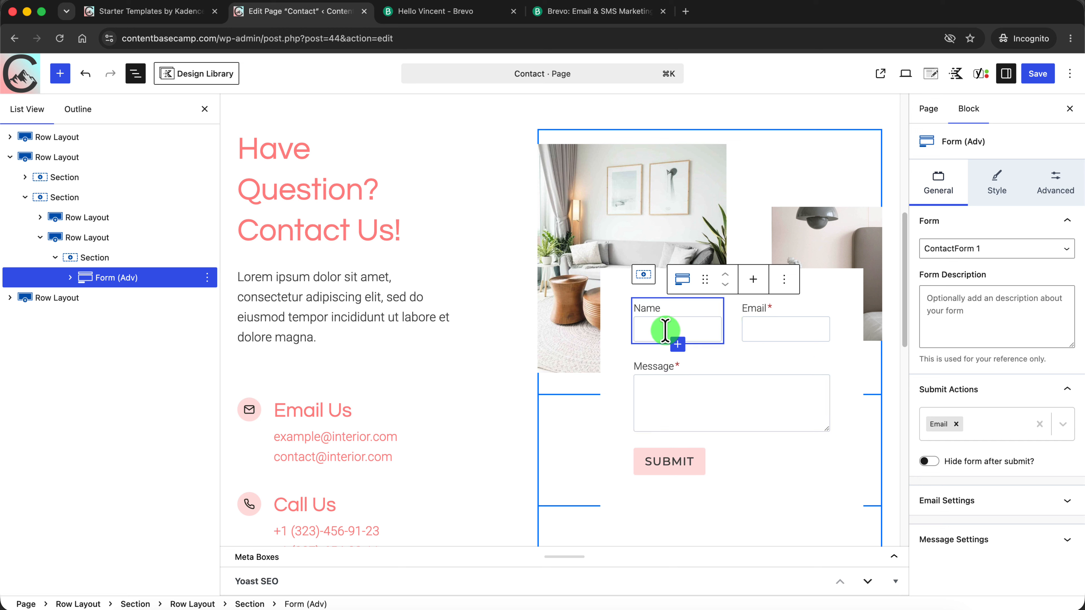
left_click(698, 316)
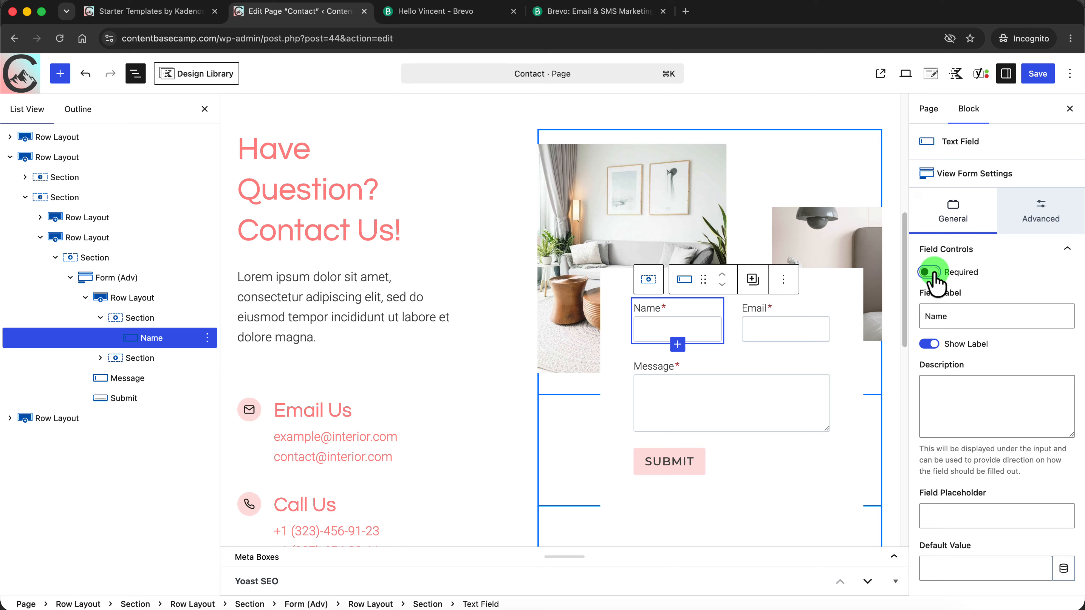
left_click(656, 308)
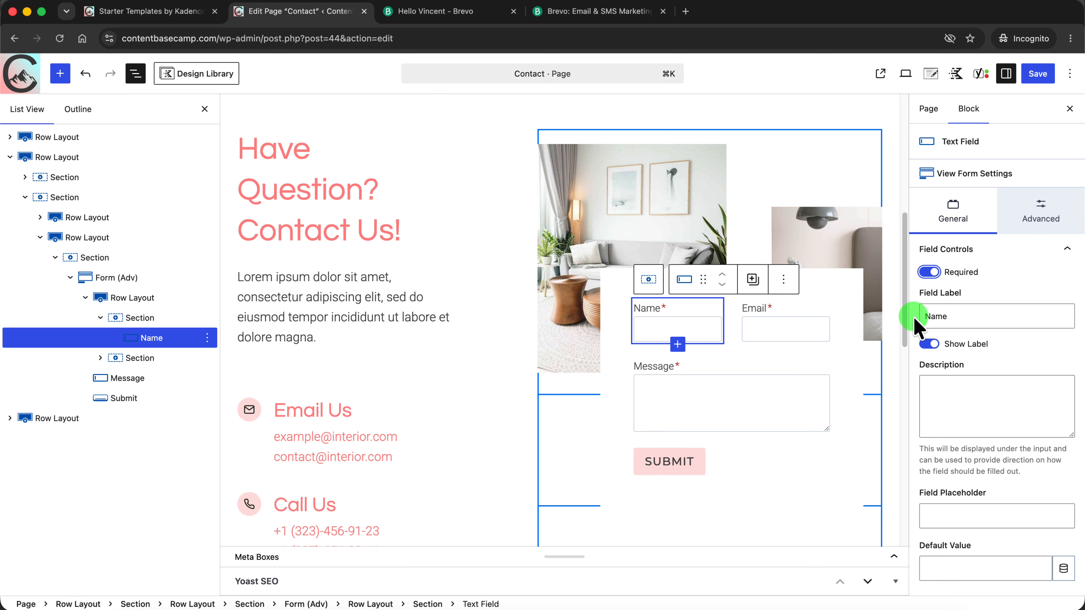
Give the section that holds the advanced form a border width of 1 px on all sides
scroll(905, 325, "down", 3)
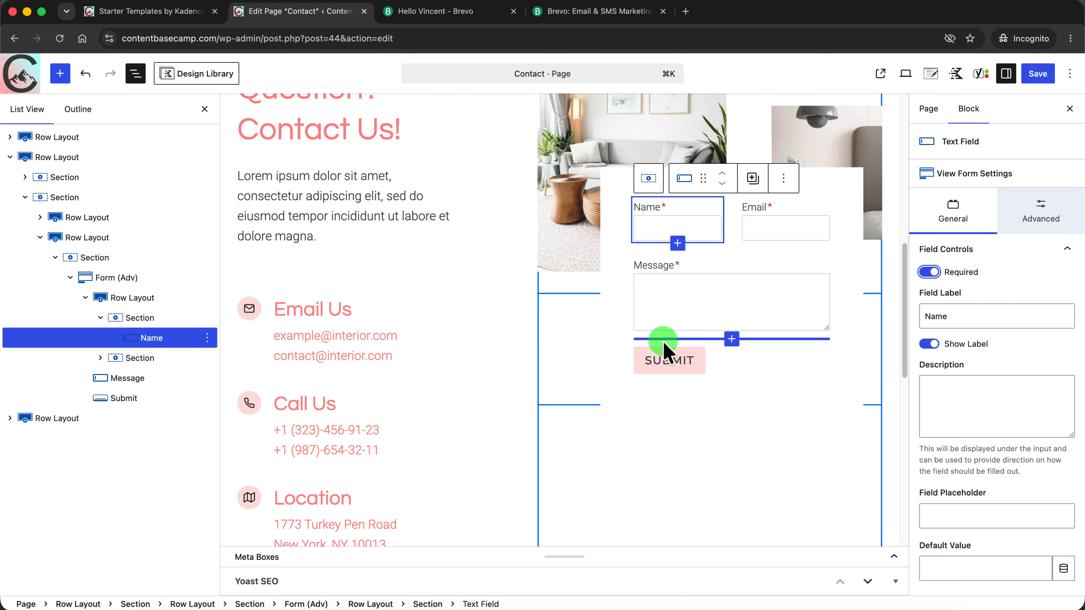
left_click(97, 258)
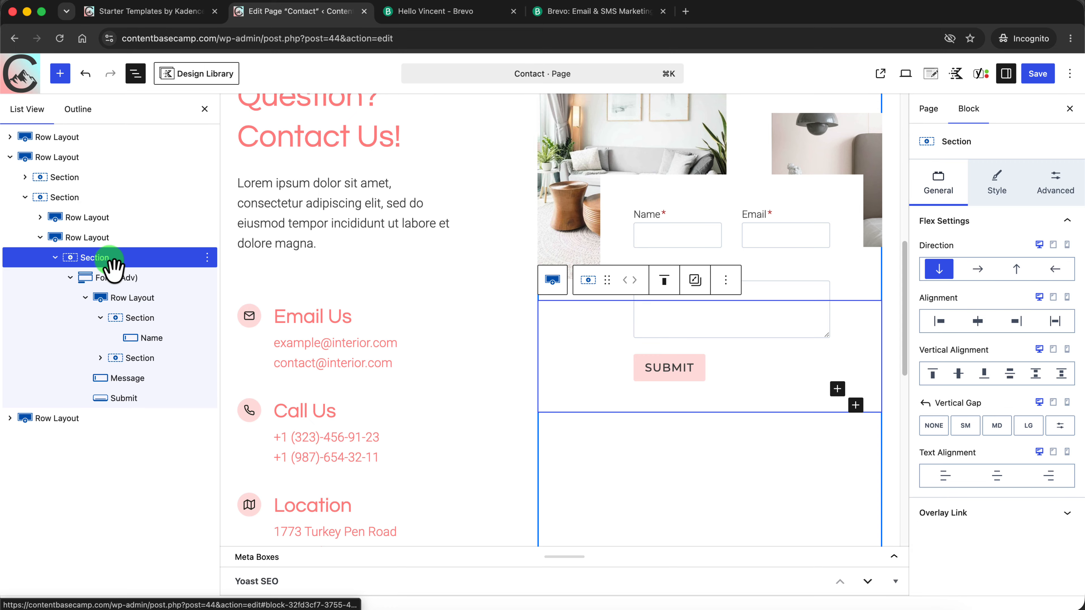
left_click(997, 184)
left_click_drag(1080, 285, 1082, 349)
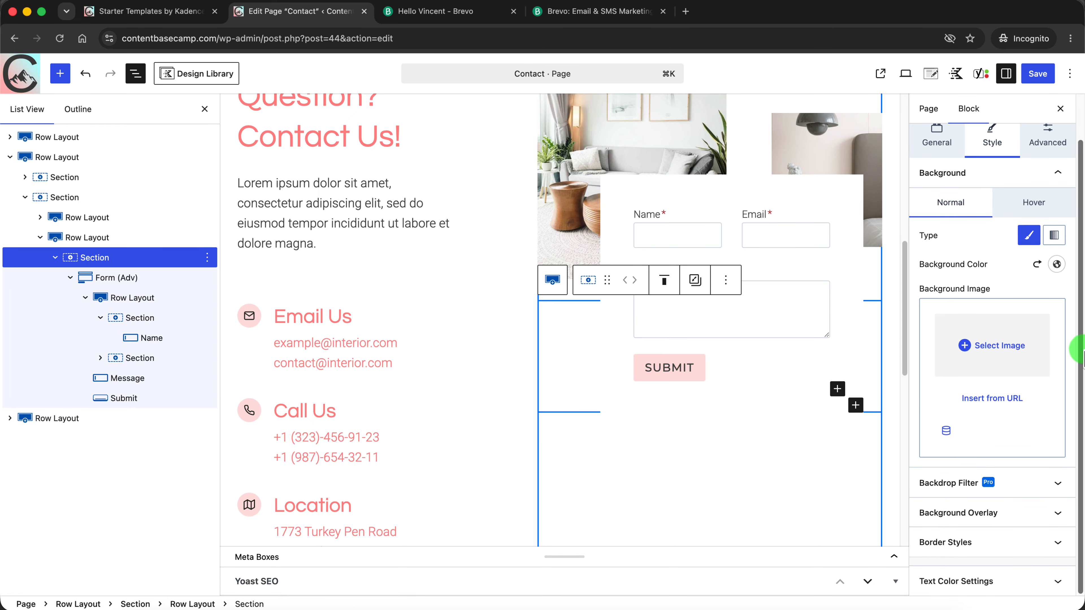
left_click(1058, 543)
left_click_drag(1081, 352, 1080, 482)
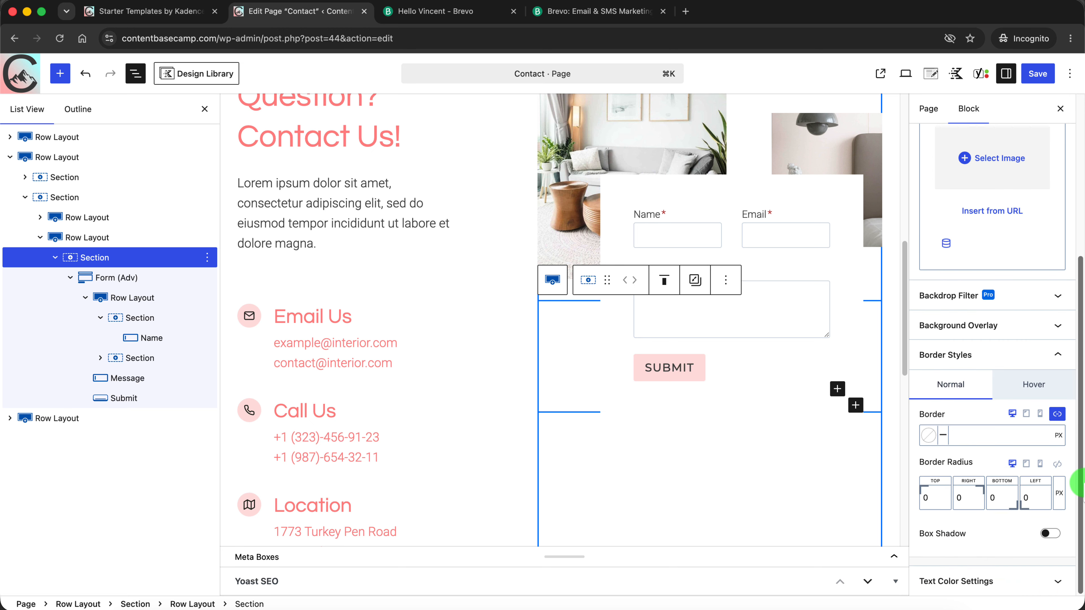
left_click(974, 437)
type("1")
Colour the section's border with the palette's mid grey 9C9C9C, then lighten the shade slightly
left_click(928, 435)
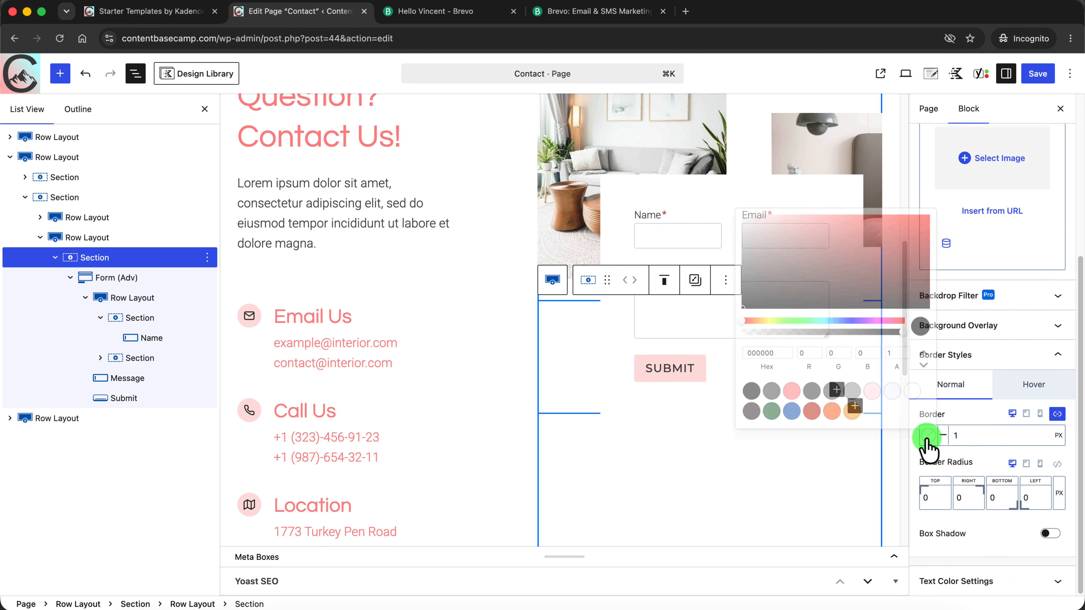
left_click(892, 389)
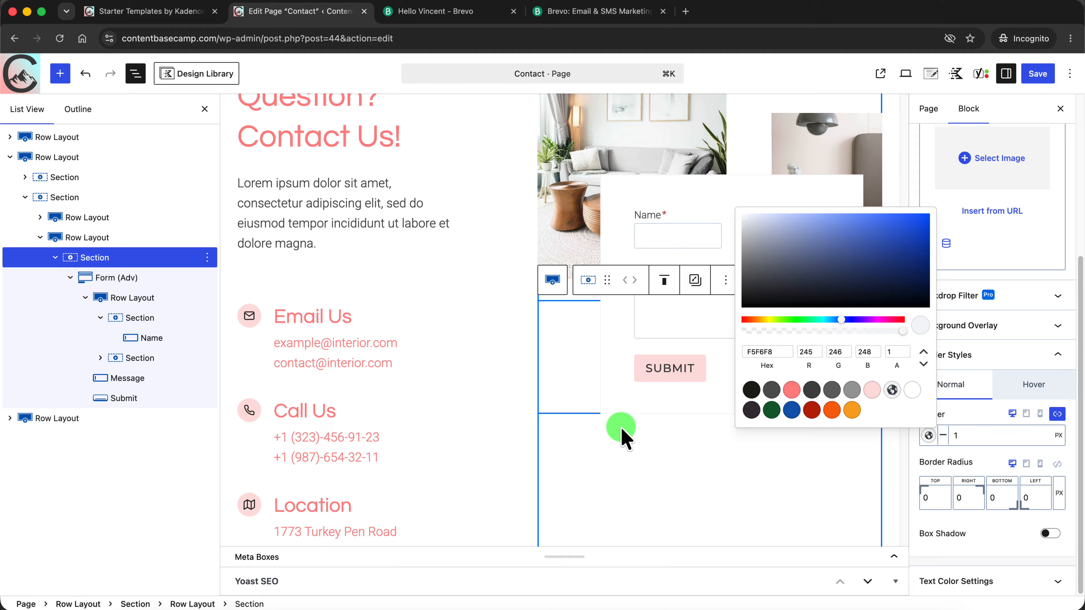
left_click(852, 389)
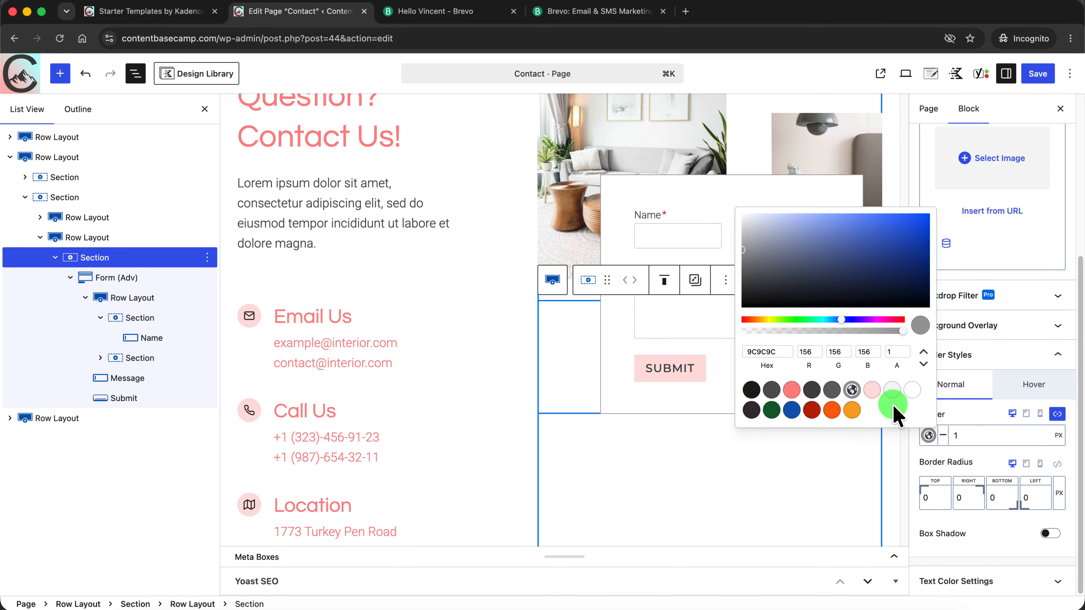
left_click_drag(743, 252, 743, 240)
left_click(727, 443)
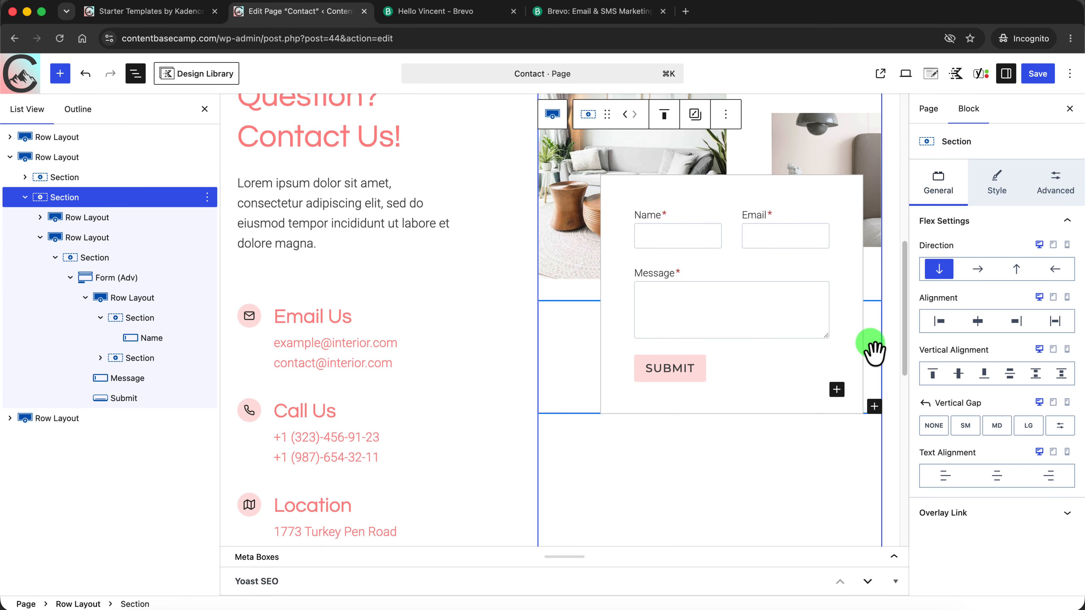
In ContactForm 1's email settings, enter the recipient's email address and the subject "Content Basecamp @ Kadence"
left_click_drag(903, 320, 909, 295)
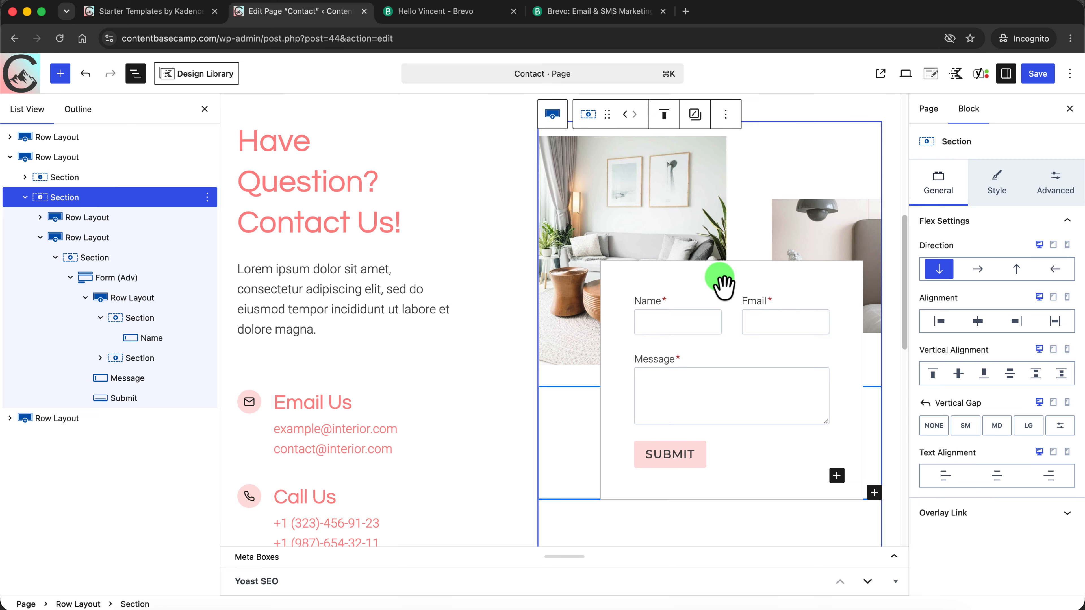
left_click(113, 281)
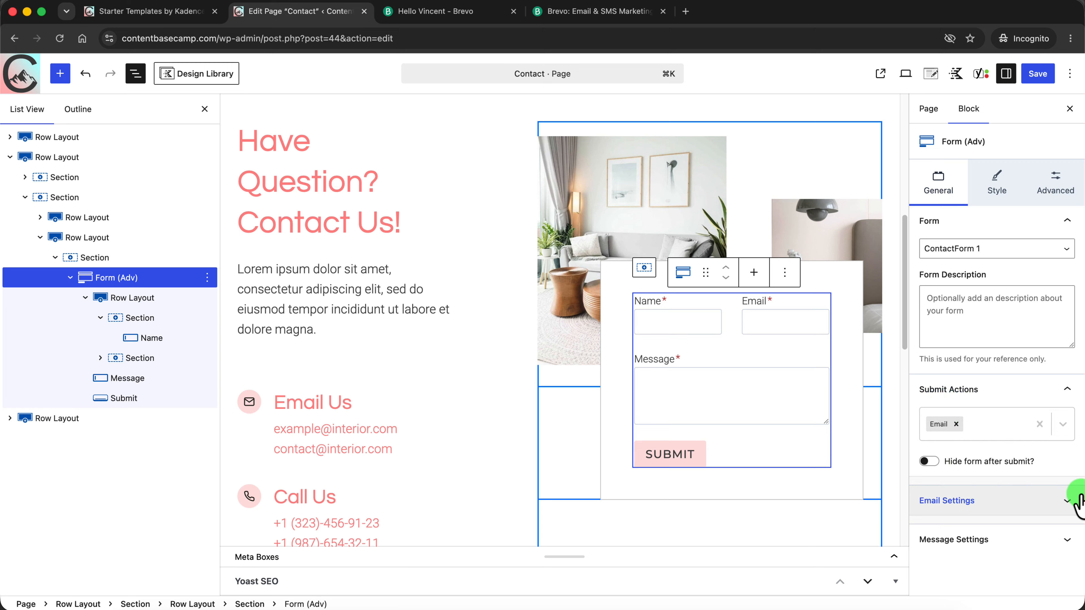
left_click(1069, 508)
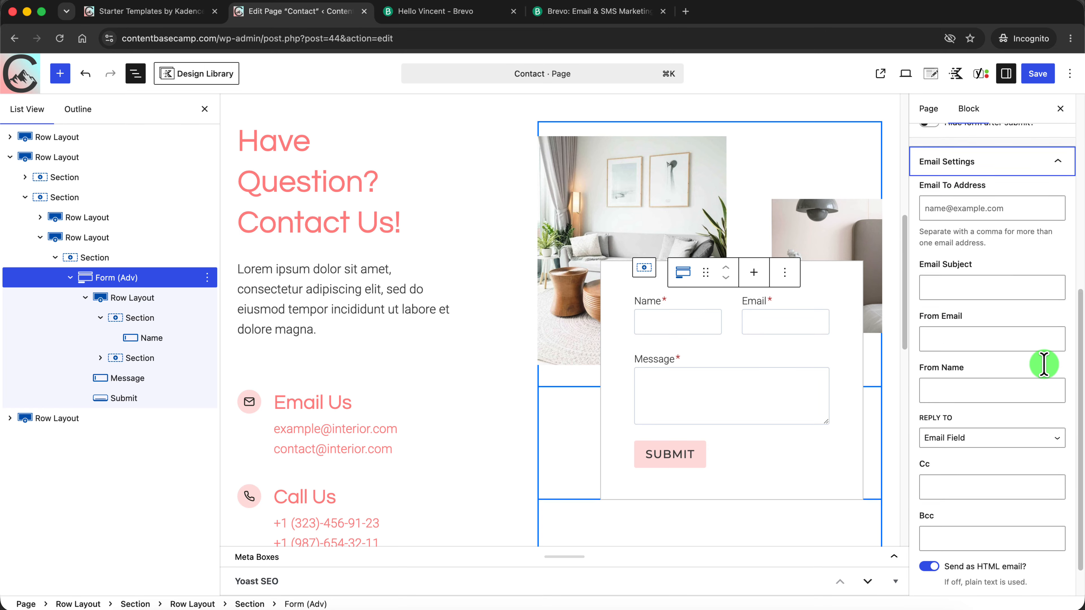
scroll(1036, 304, "up", 2)
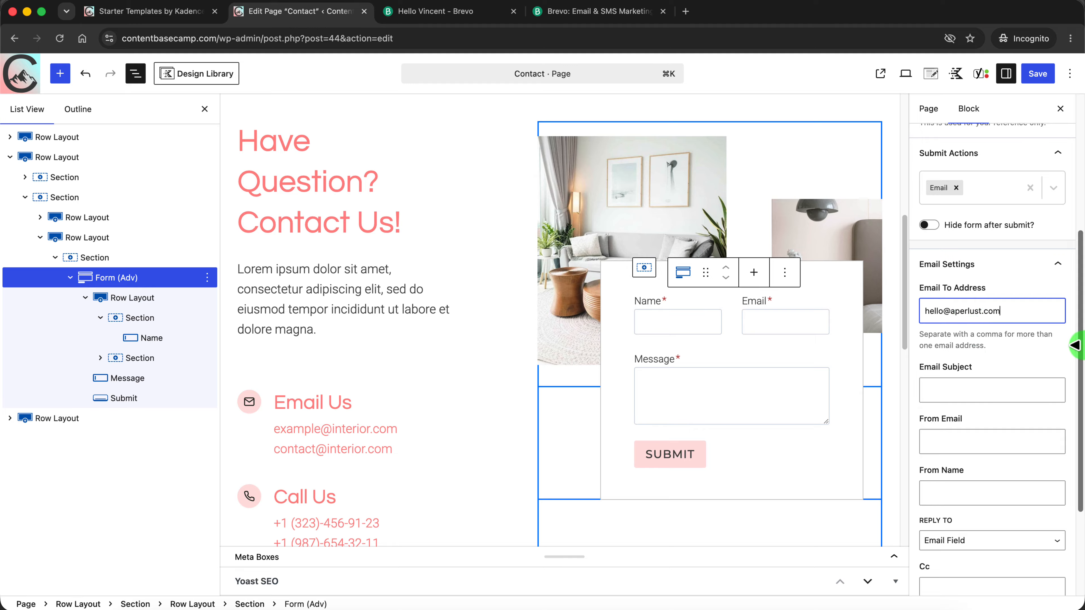
left_click_drag(1081, 346, 1073, 375)
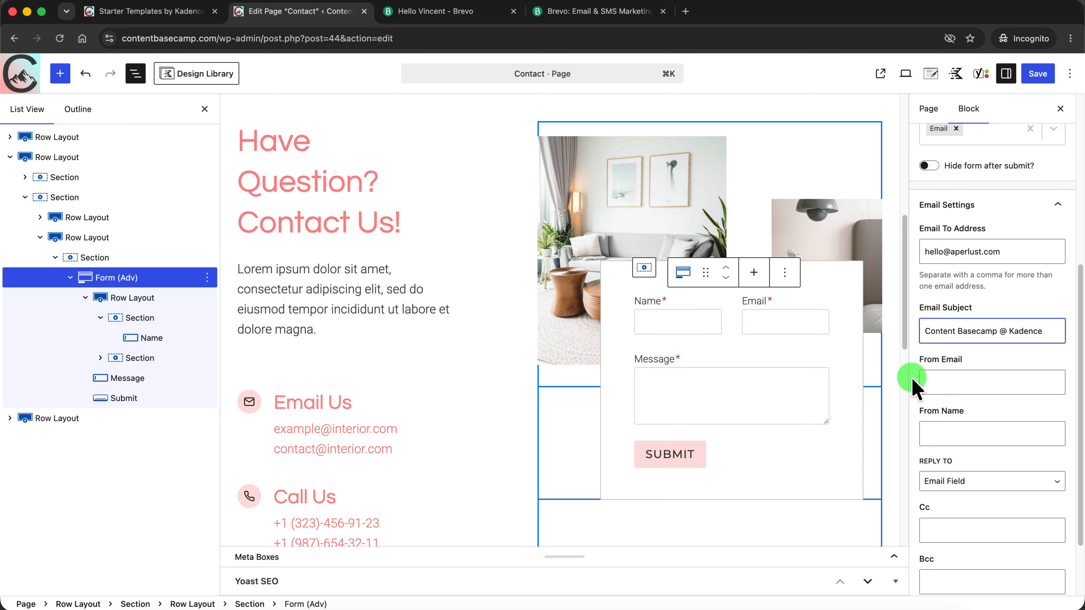
left_click_drag(1079, 377, 1076, 432)
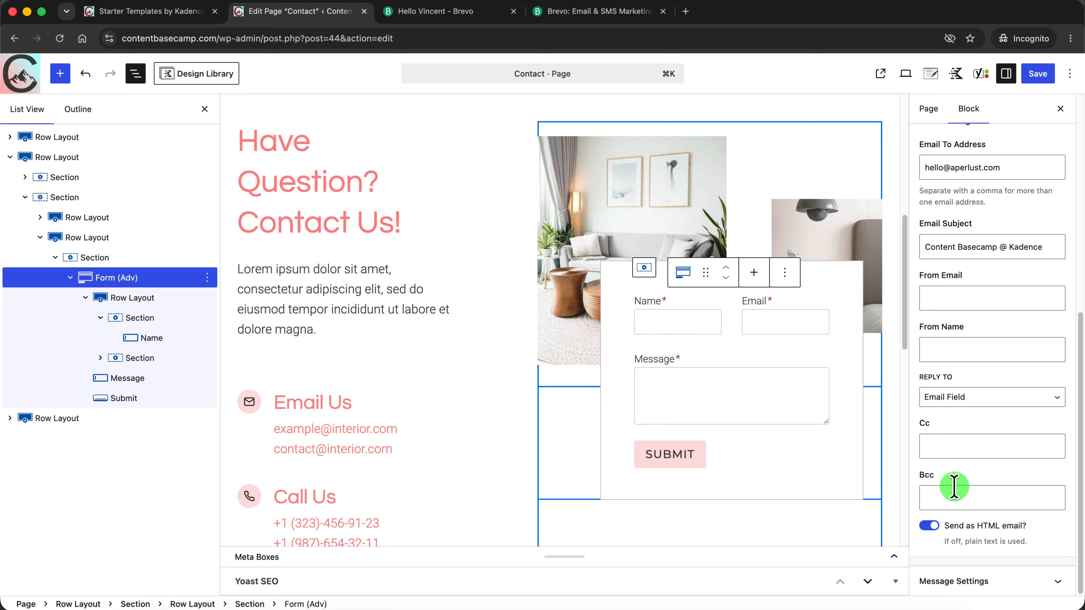
left_click_drag(1077, 477, 1083, 262)
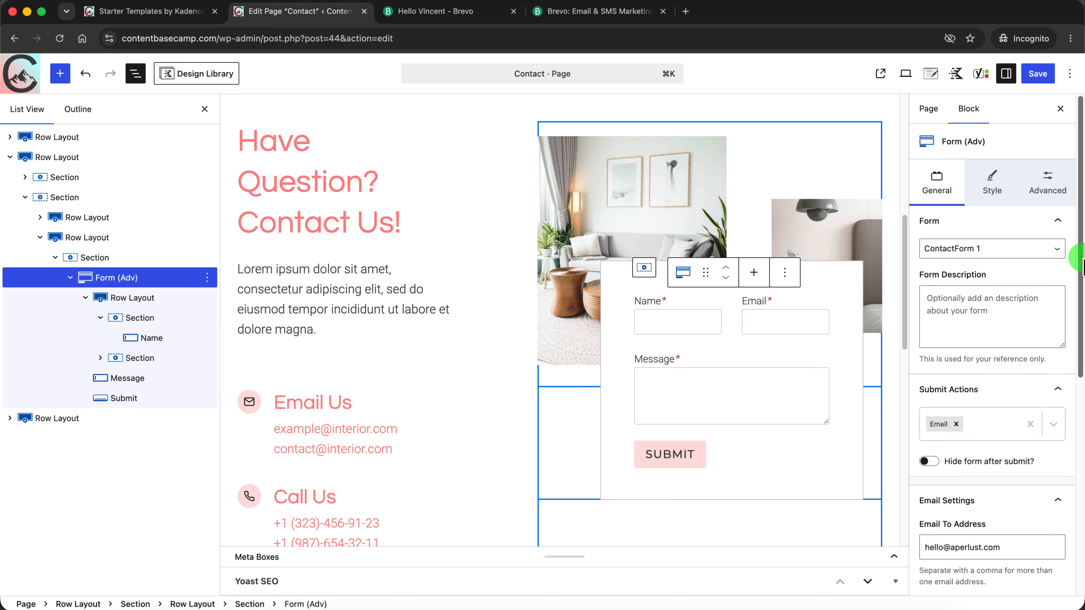
Save the Contact page along with the pending site changes and view the form on the published page
left_click(1037, 73)
left_click(1054, 73)
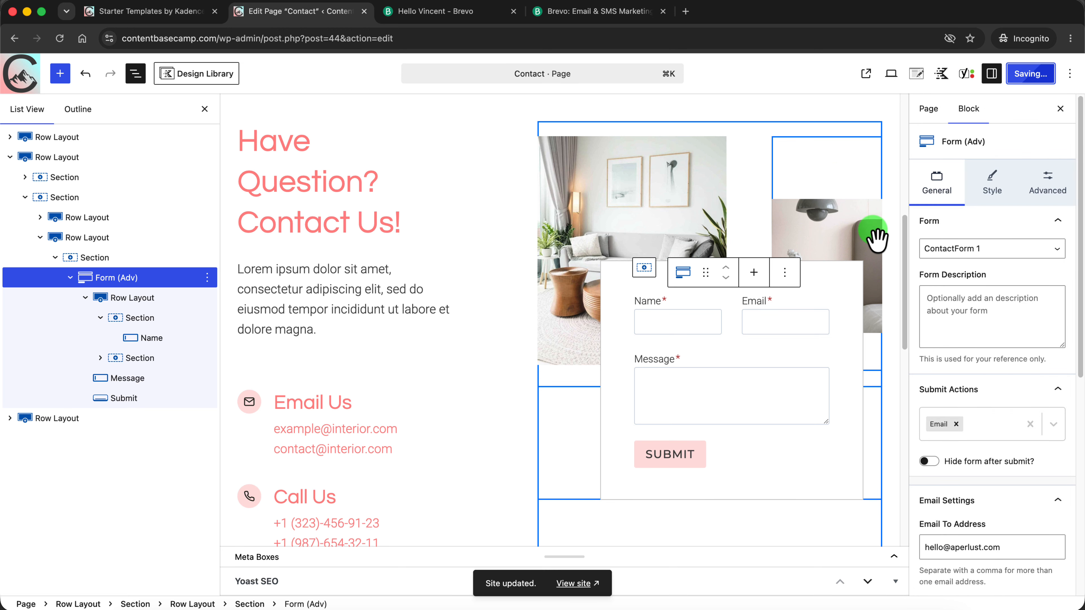
left_click(914, 76)
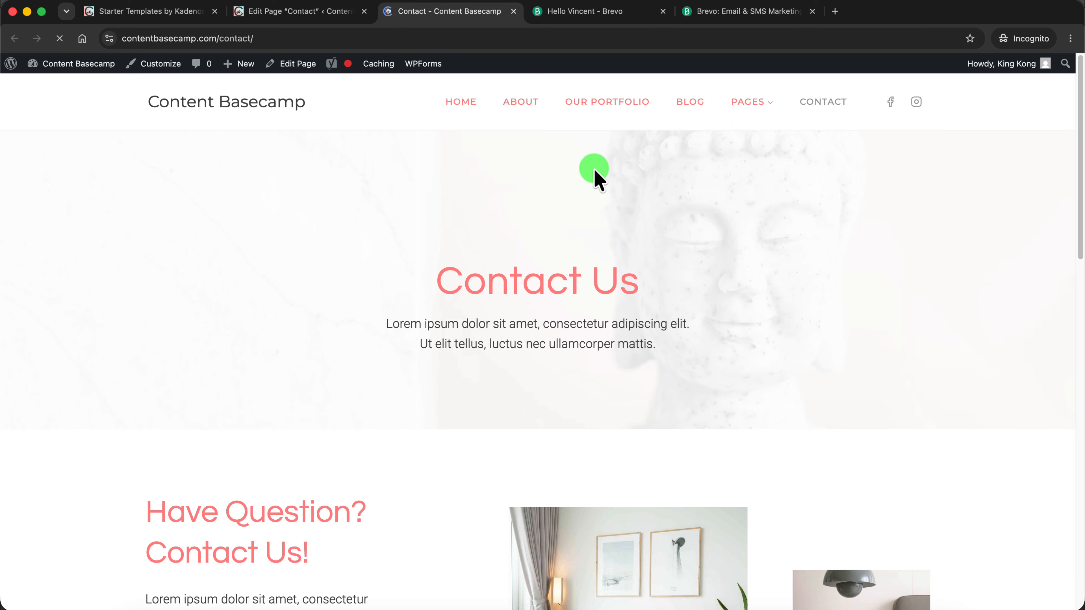
left_click_drag(1080, 136, 1080, 290)
left_click(631, 324)
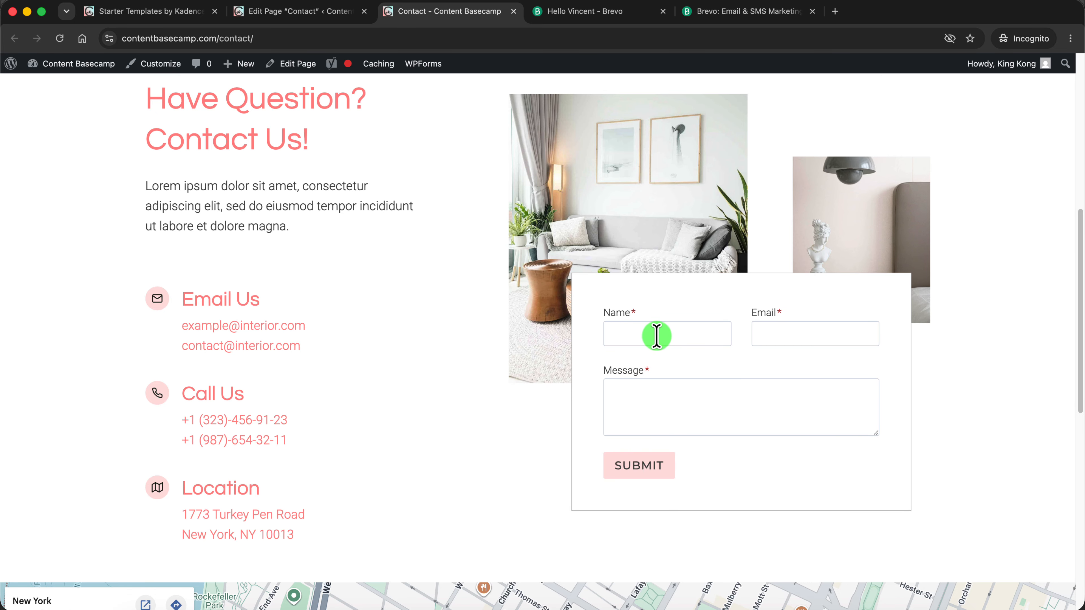
Submit the published contact form with the name "test", a test email address and the message "test"
left_click(692, 333)
type("test")
left_click(808, 333)
type("t")
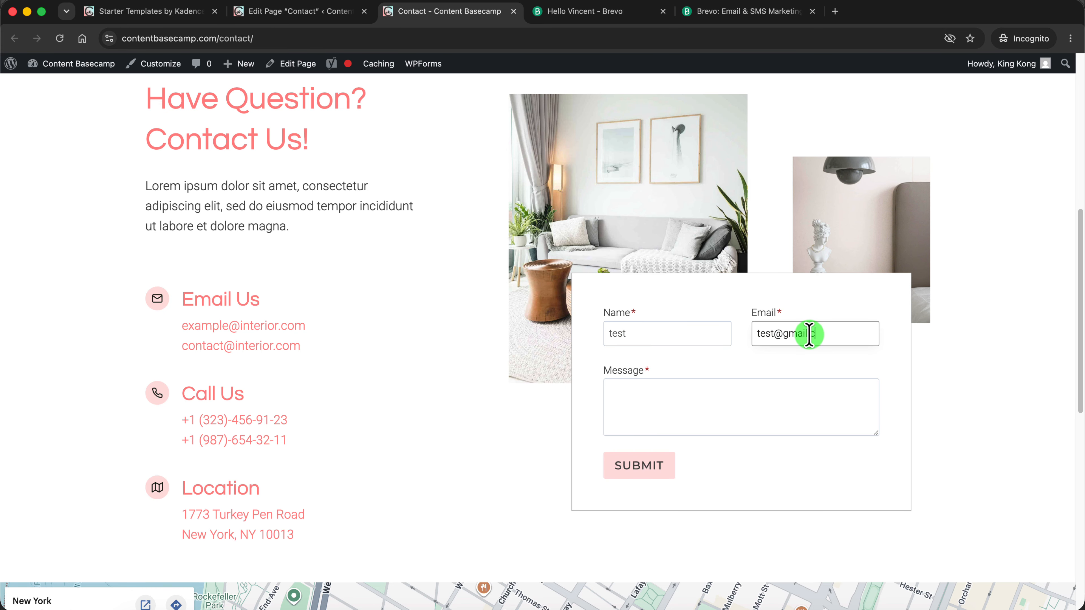
left_click(712, 402)
type("test")
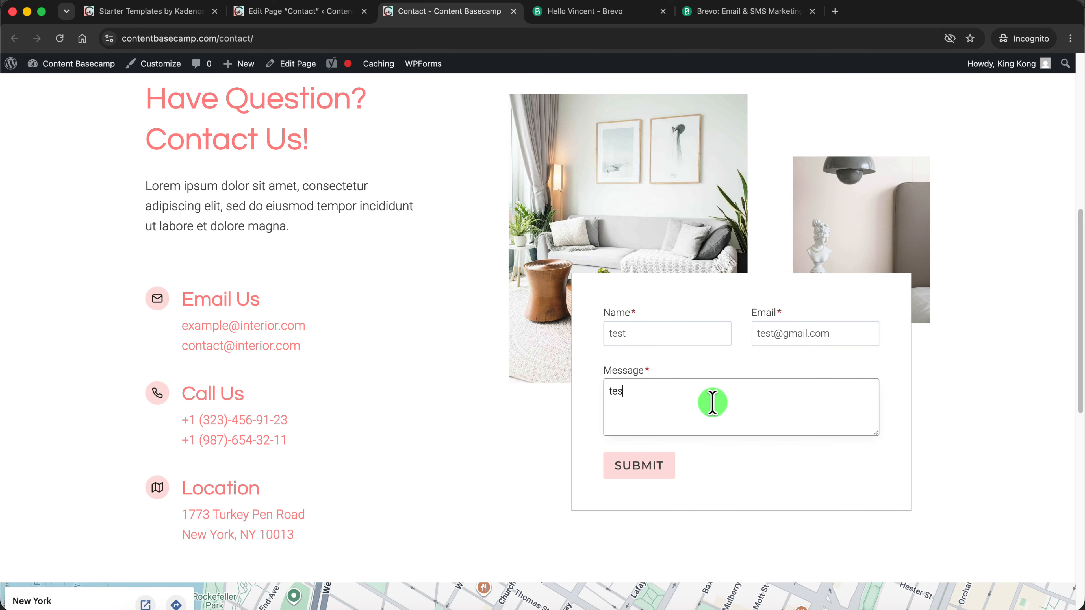
left_click(649, 470)
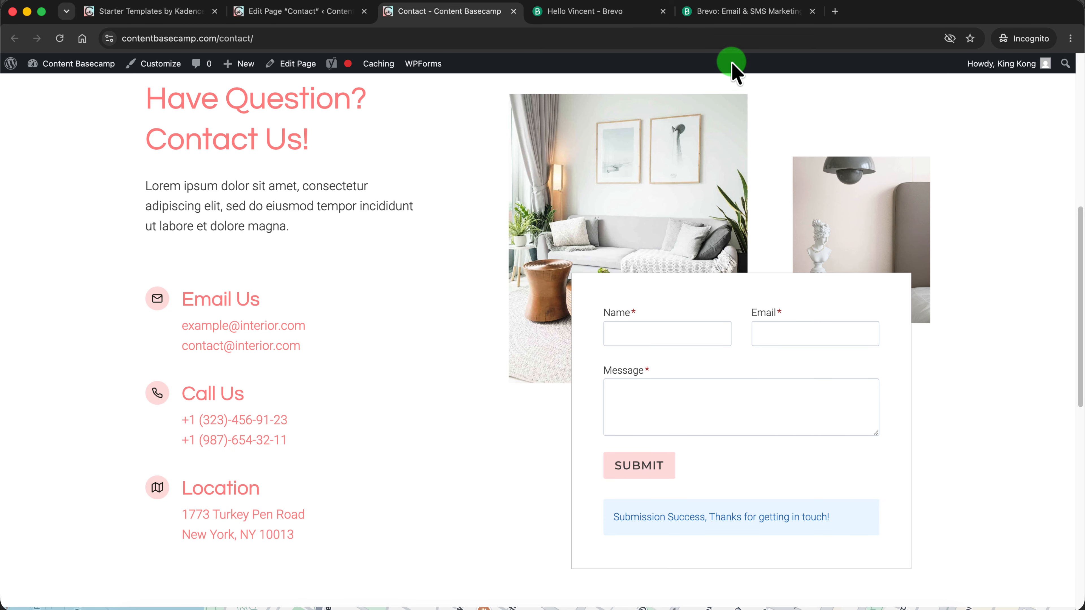
left_click(727, 11)
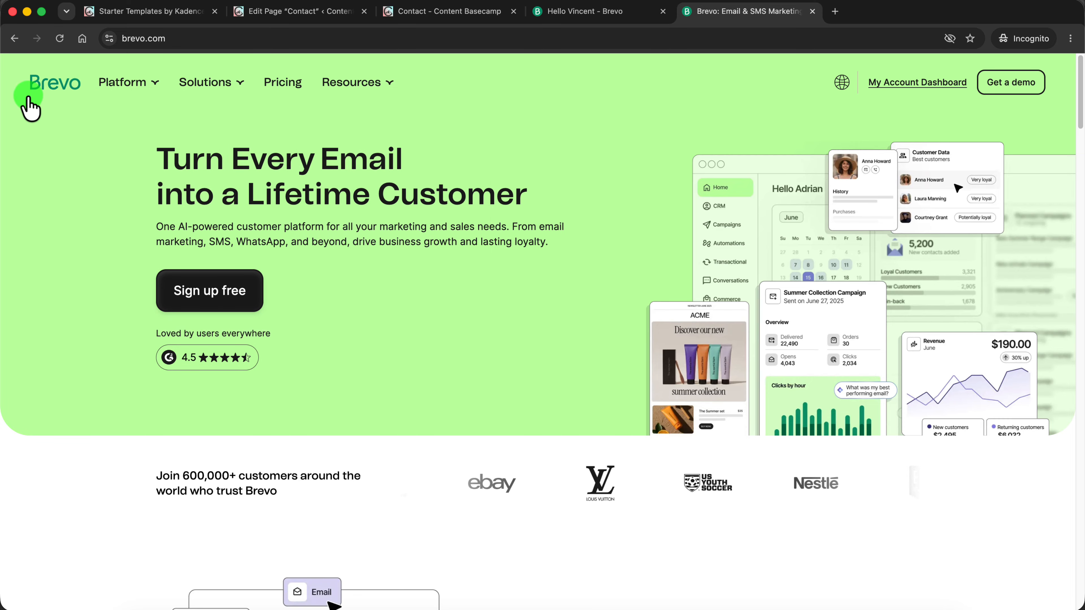
left_click(474, 19)
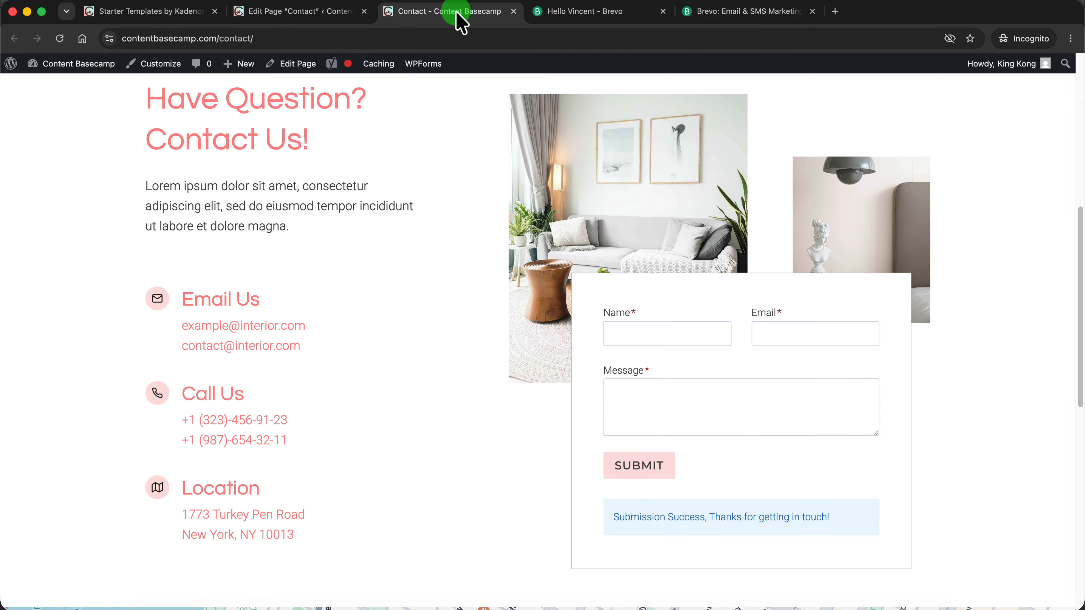
left_click(769, 12)
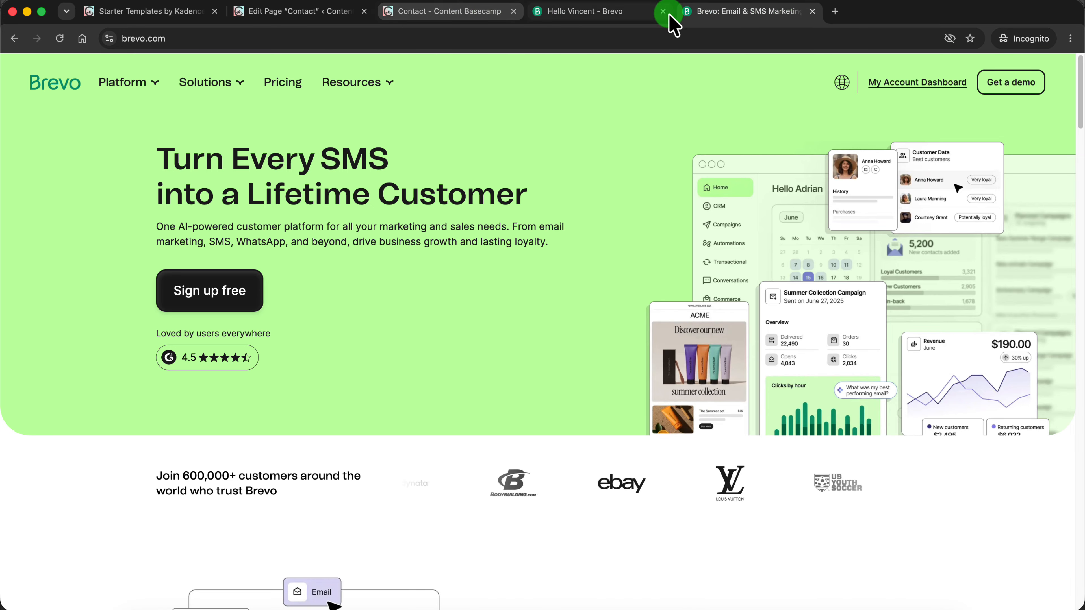
left_click(469, 19)
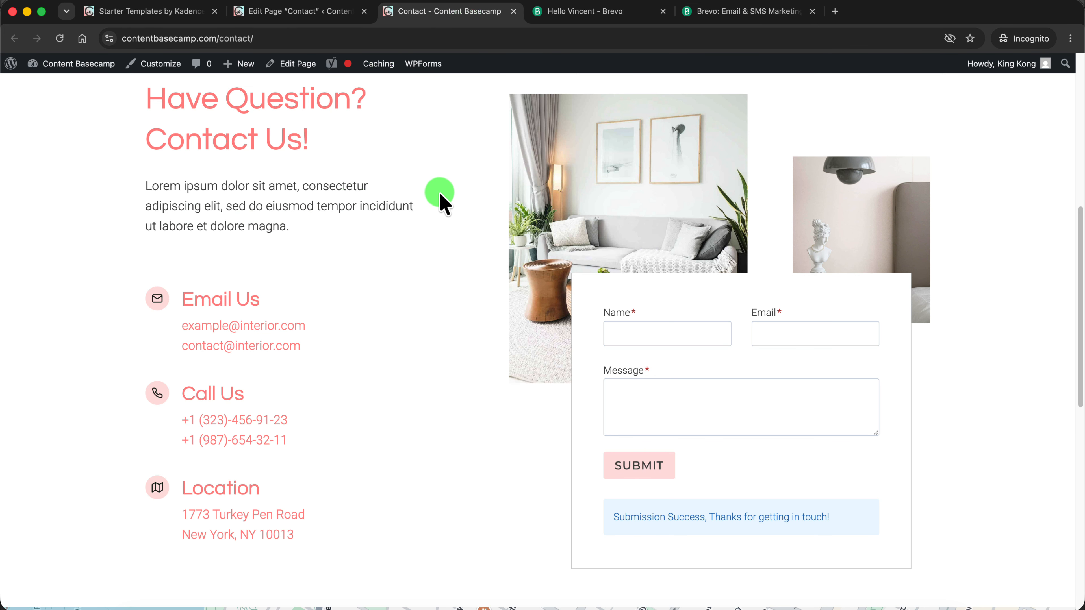
scroll(418, 218, "up", 5)
Return to the Contact page editor, save the page again and exit to the list of pages
left_click(287, 15)
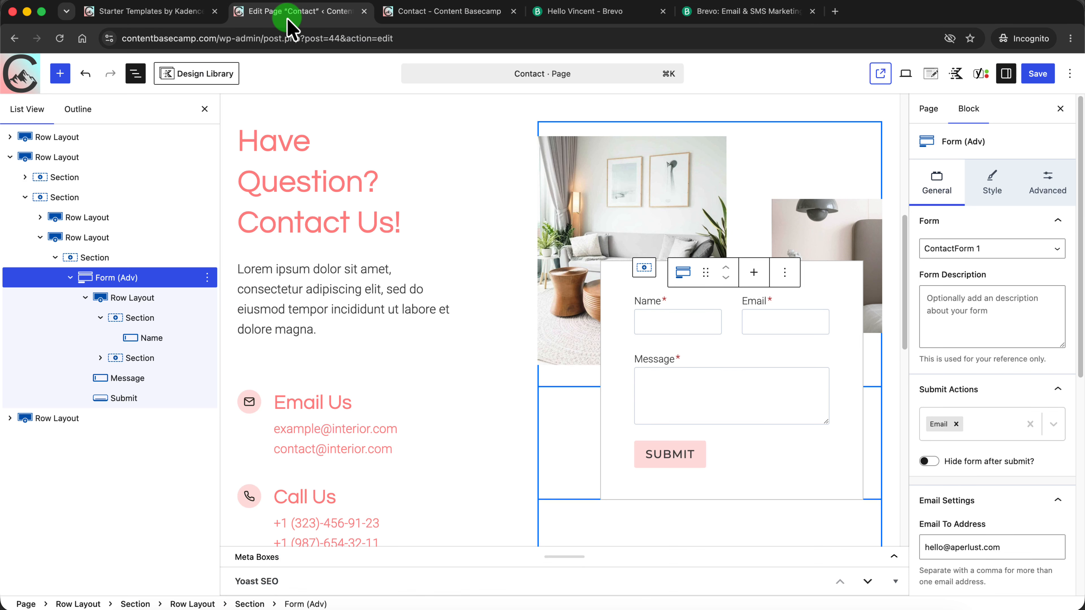
left_click(1037, 74)
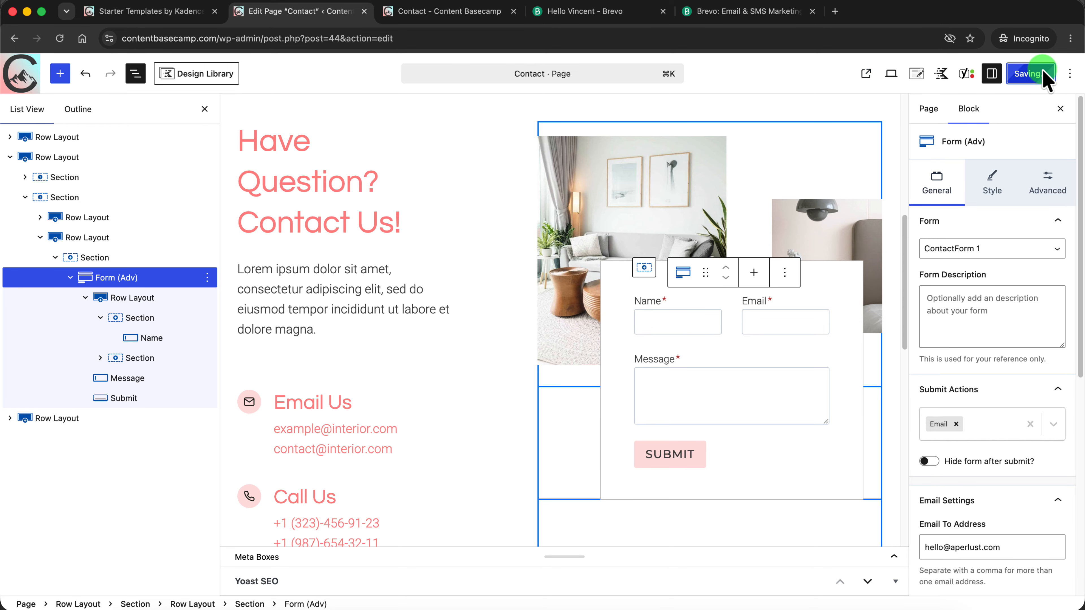
left_click(25, 78)
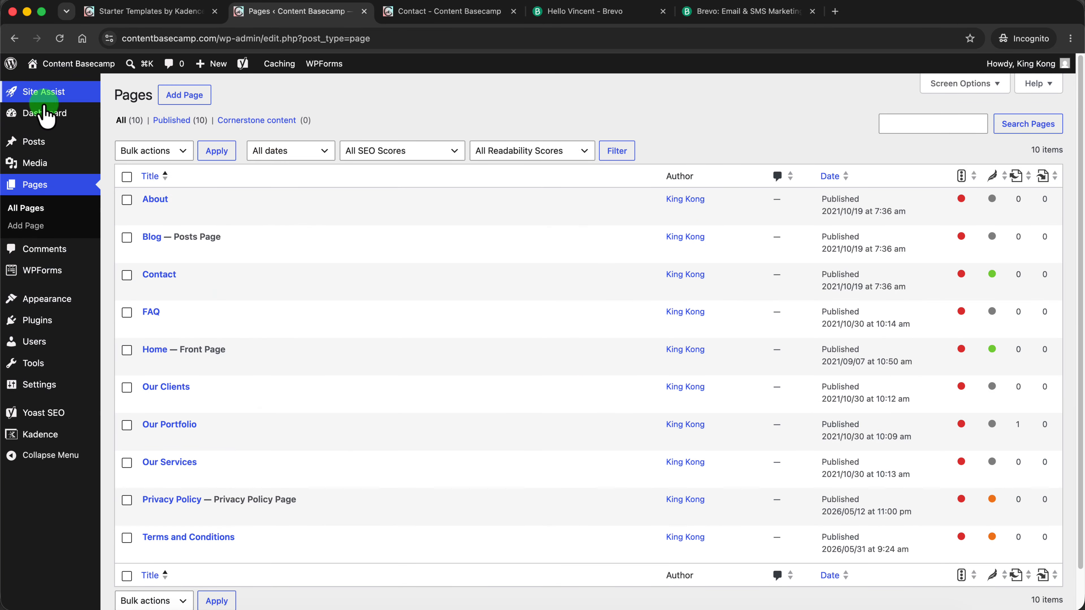
Search the plugin directory for "wp smtp", then install and activate WP Mail SMTP by WPForms
left_click(60, 321)
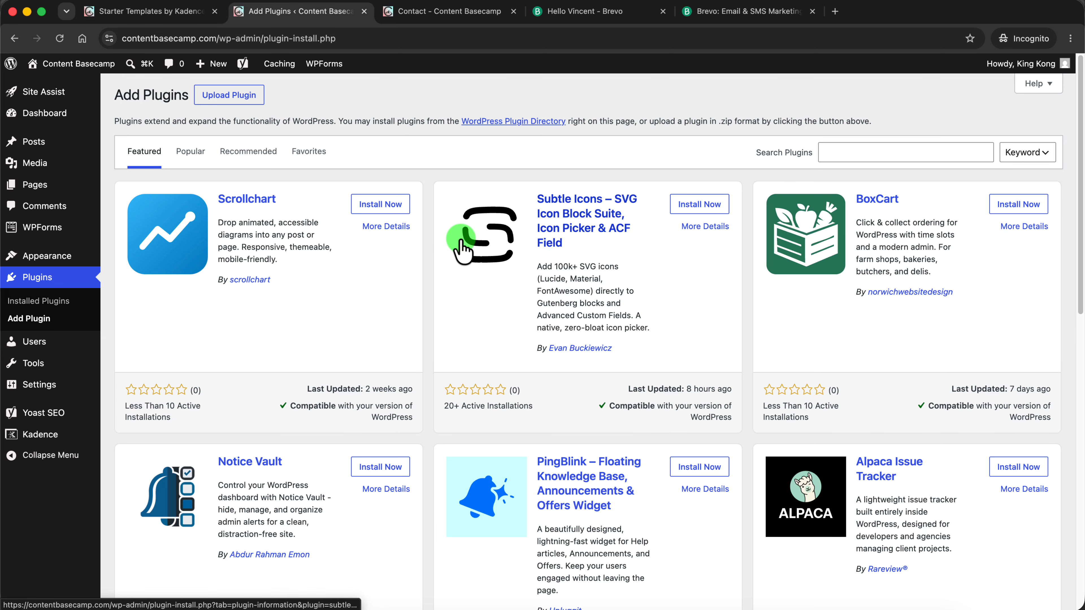
left_click(883, 152)
type("wp smtp")
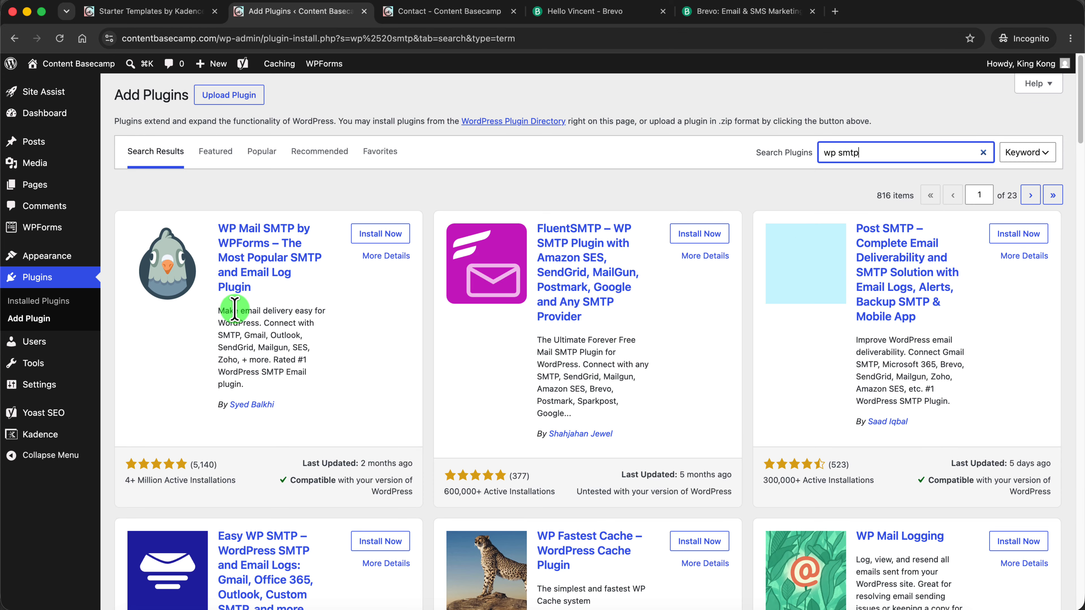
left_click(382, 238)
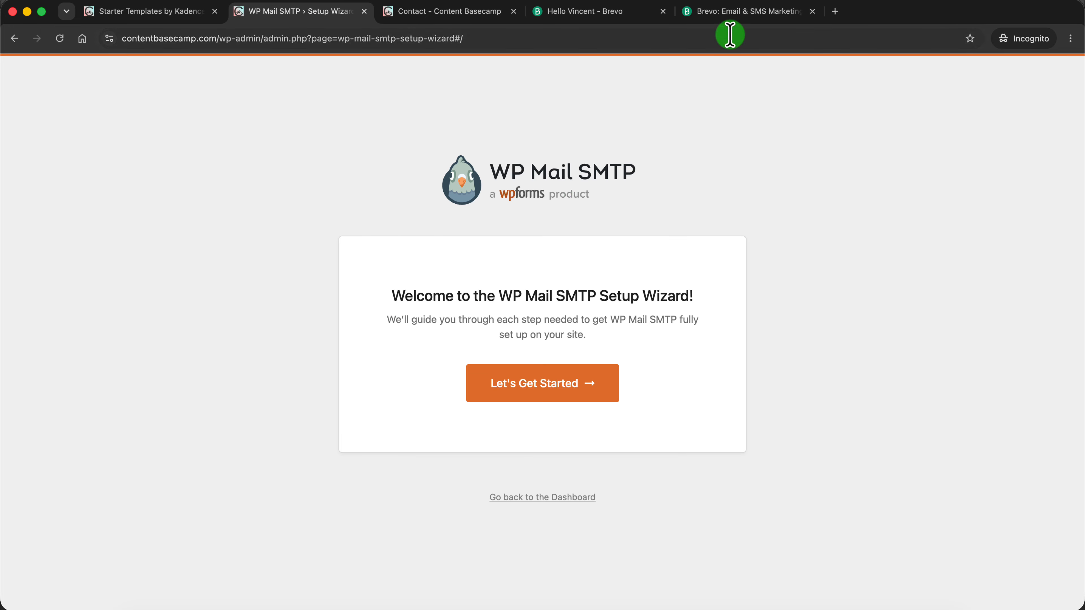
Start the WP Mail SMTP setup wizard and save Brevo as the SMTP mailer
left_click(731, 13)
left_click(283, 13)
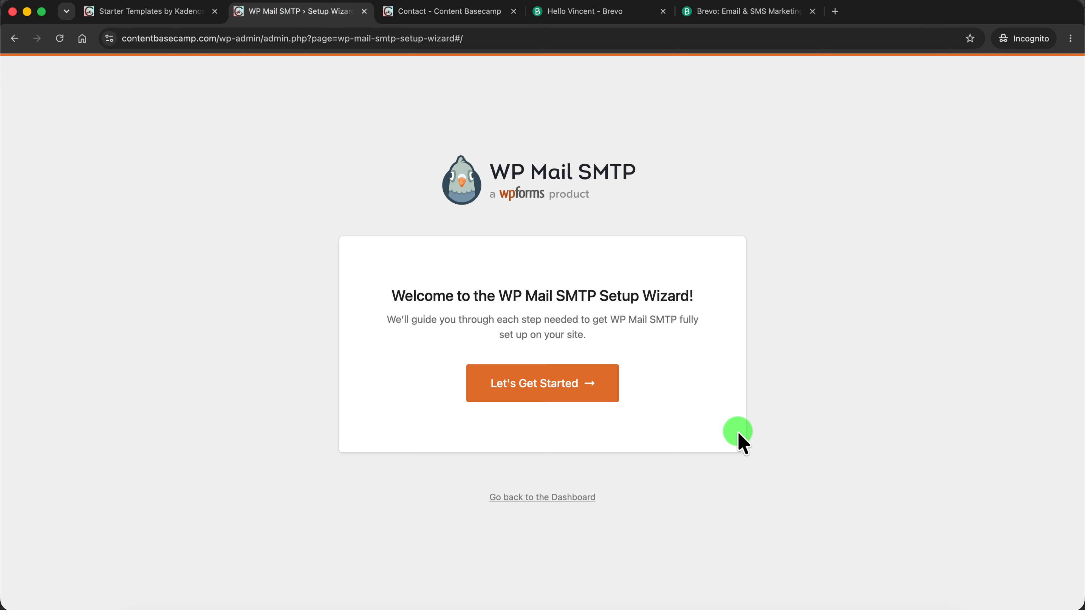
left_click(555, 395)
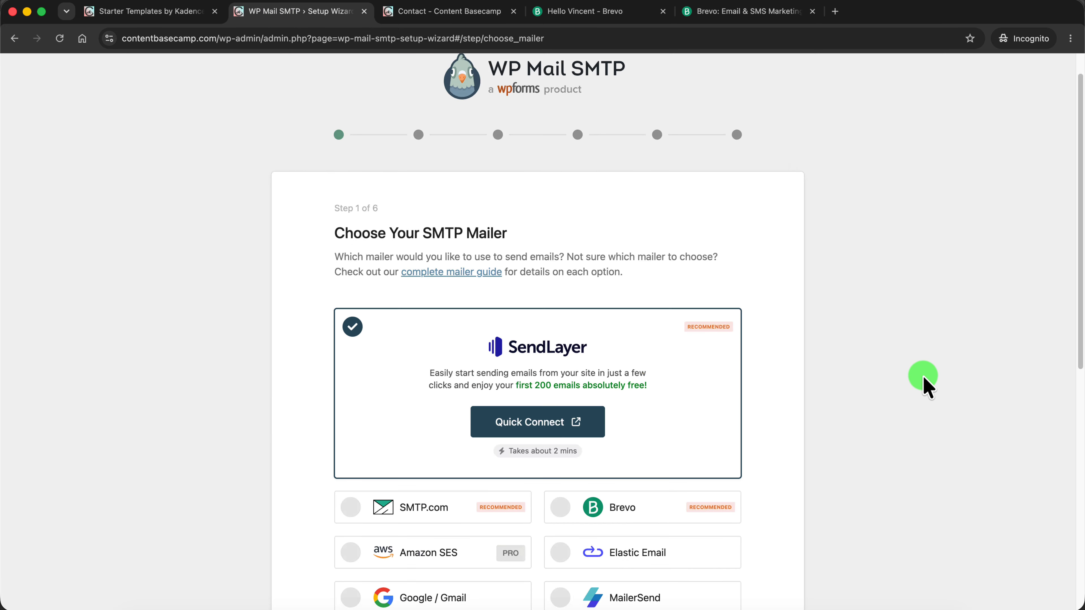
scroll(924, 387, "down", 8)
left_click(560, 188)
scroll(563, 197, "down", 2)
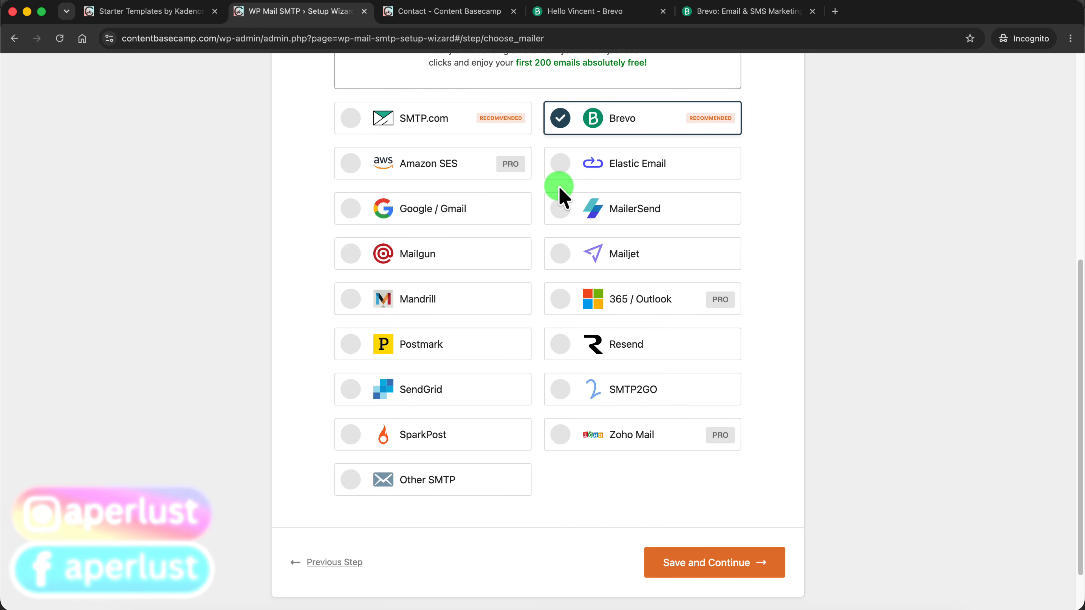
left_click(716, 565)
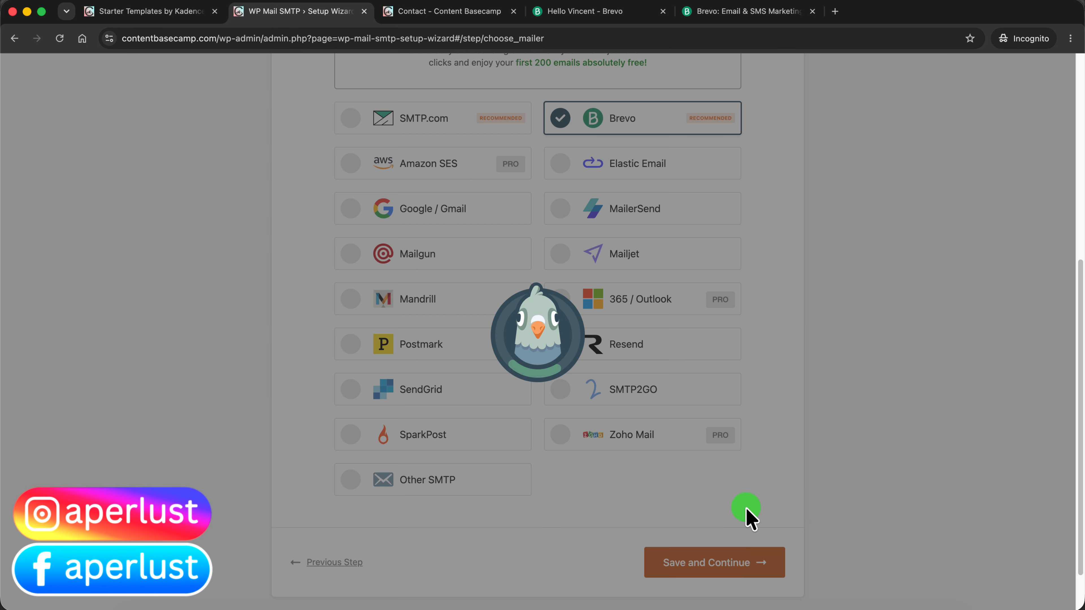
Generate a Brevo API key named "Content Basecamp" with a 1-year expiry and copy it
scroll(673, 265, "down", 3)
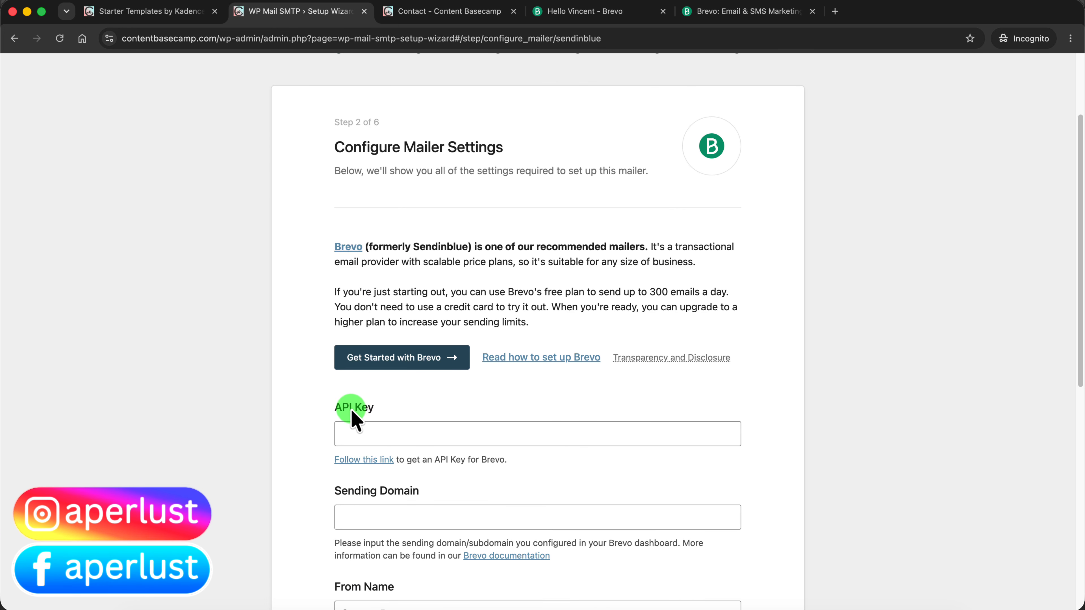
scroll(286, 283, "down", 1)
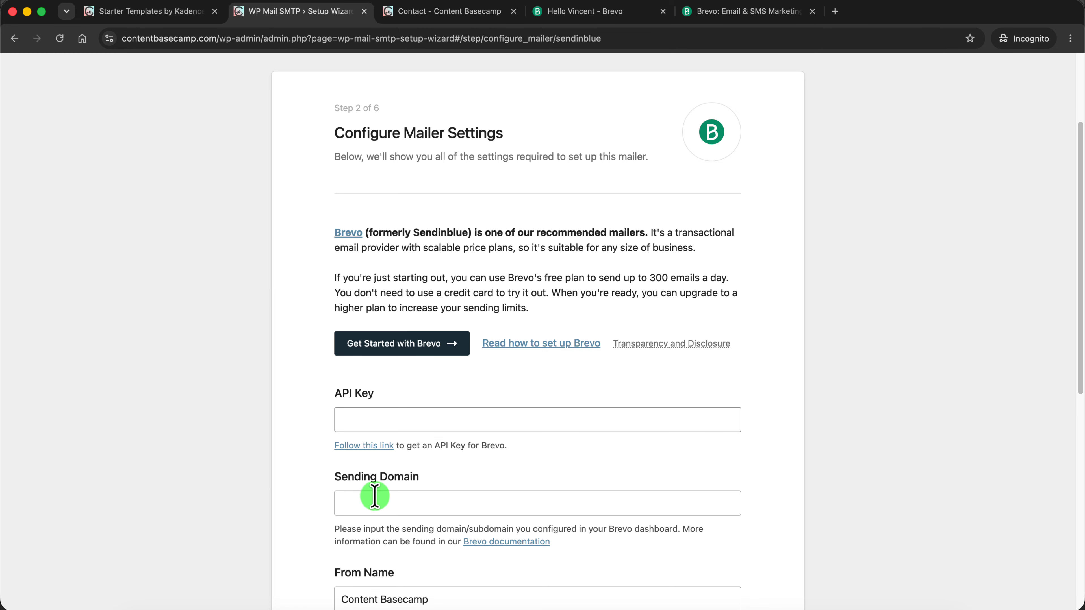
left_click(372, 450)
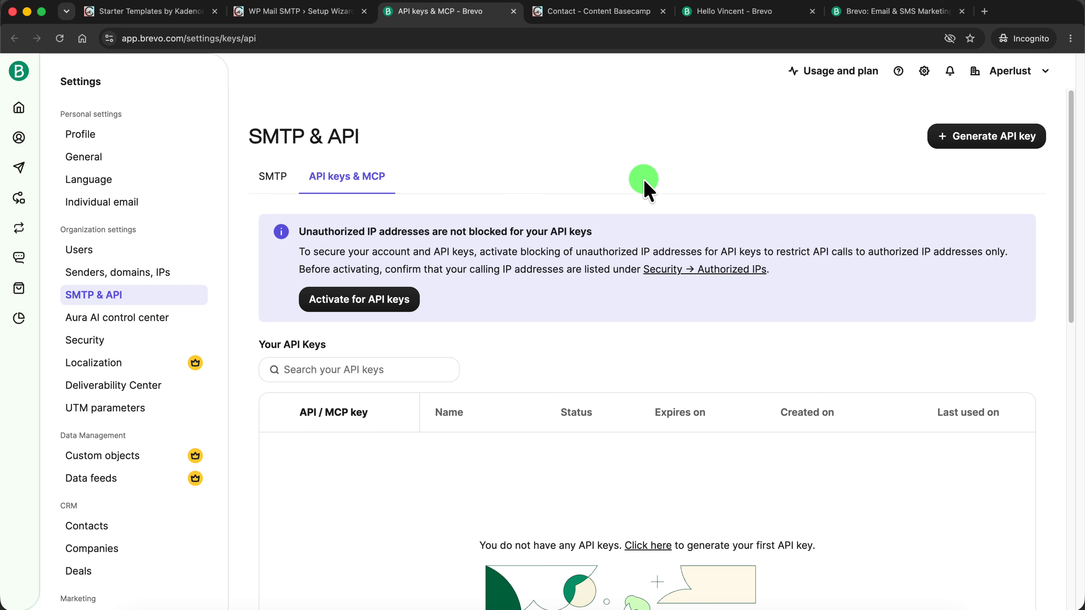
left_click(990, 140)
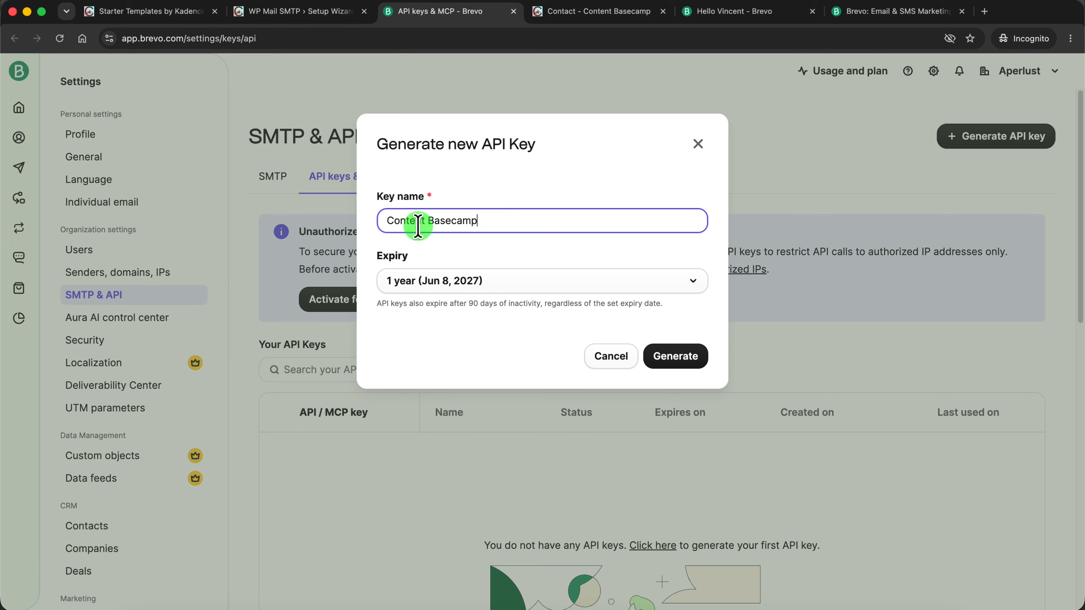
left_click(667, 358)
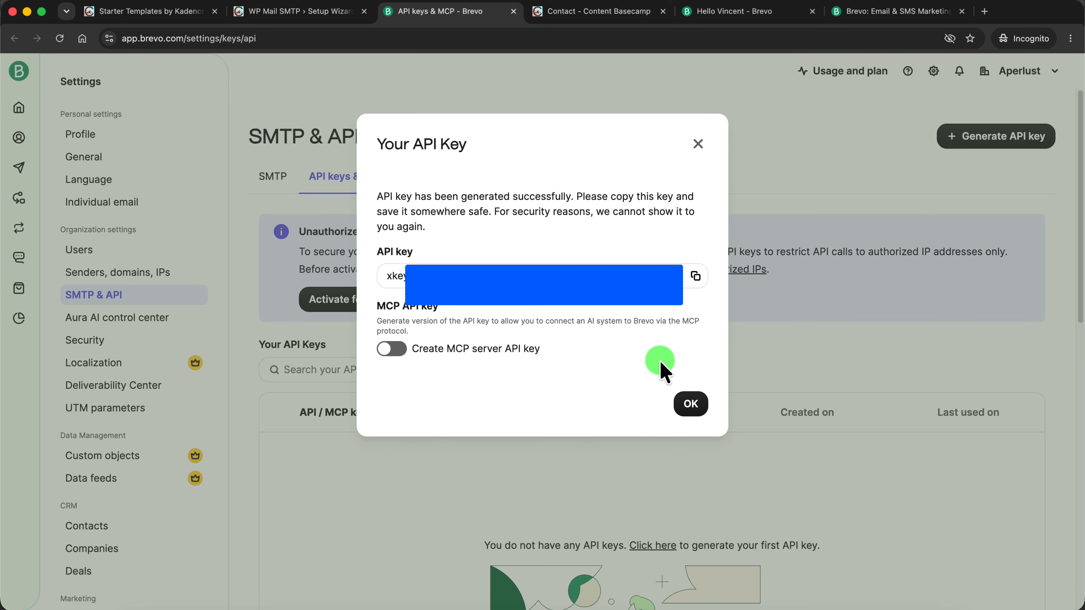
left_click(696, 278)
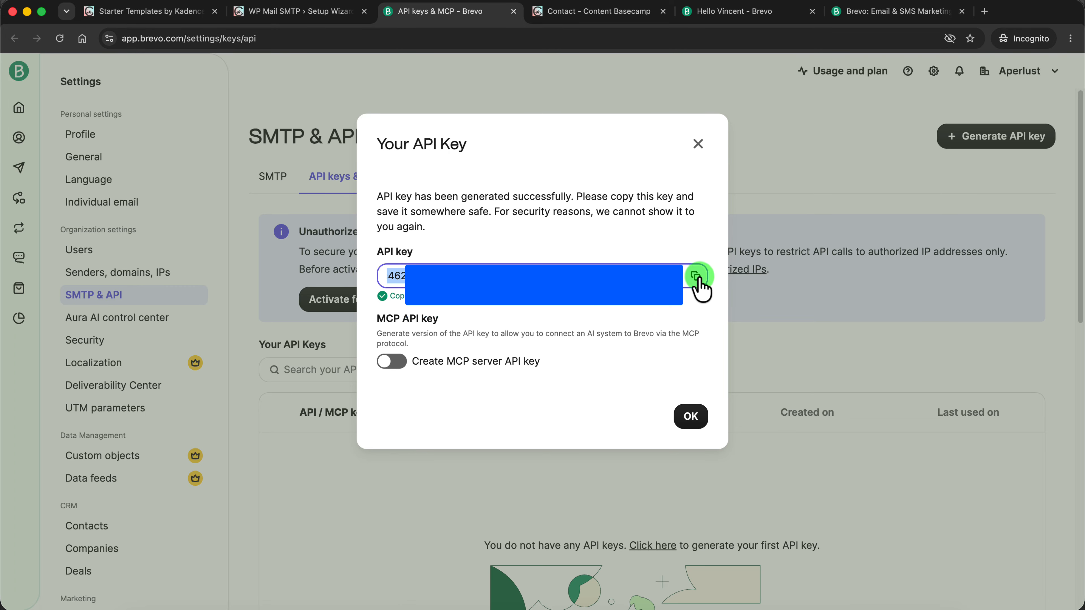
left_click(690, 416)
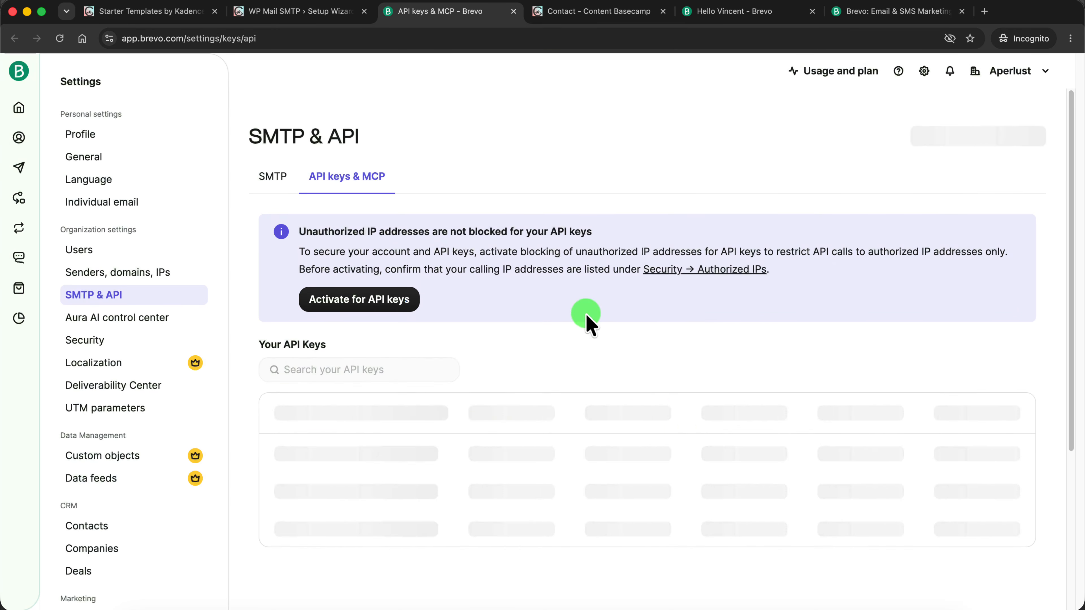
Paste the API key into the Brevo mailer settings, set the sending domain to contentbasecamp.com, and save
left_click(315, 16)
scroll(414, 320, "down", 3)
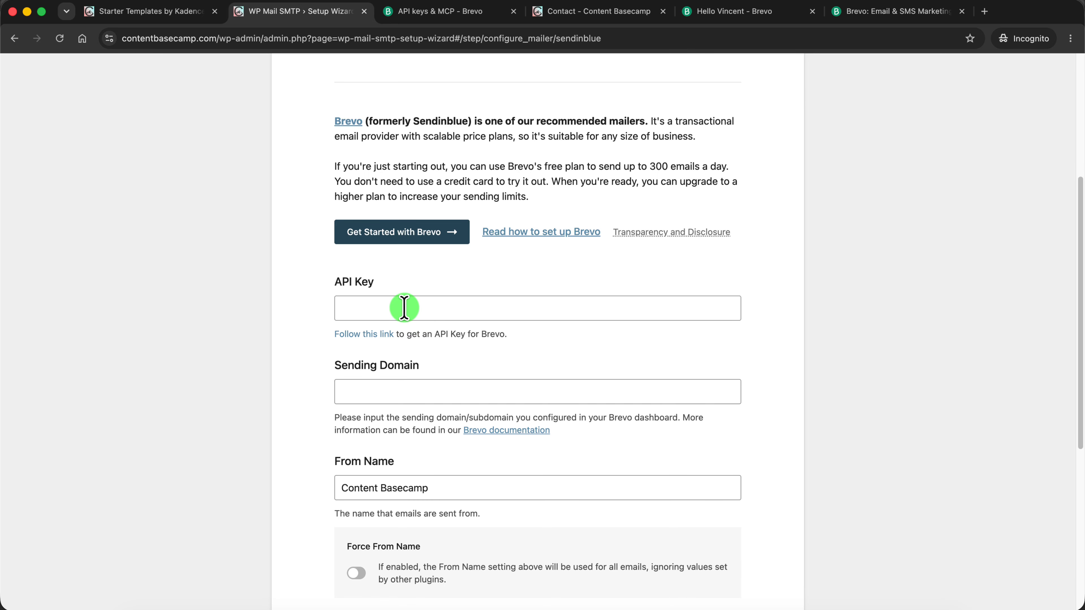
left_click(403, 308)
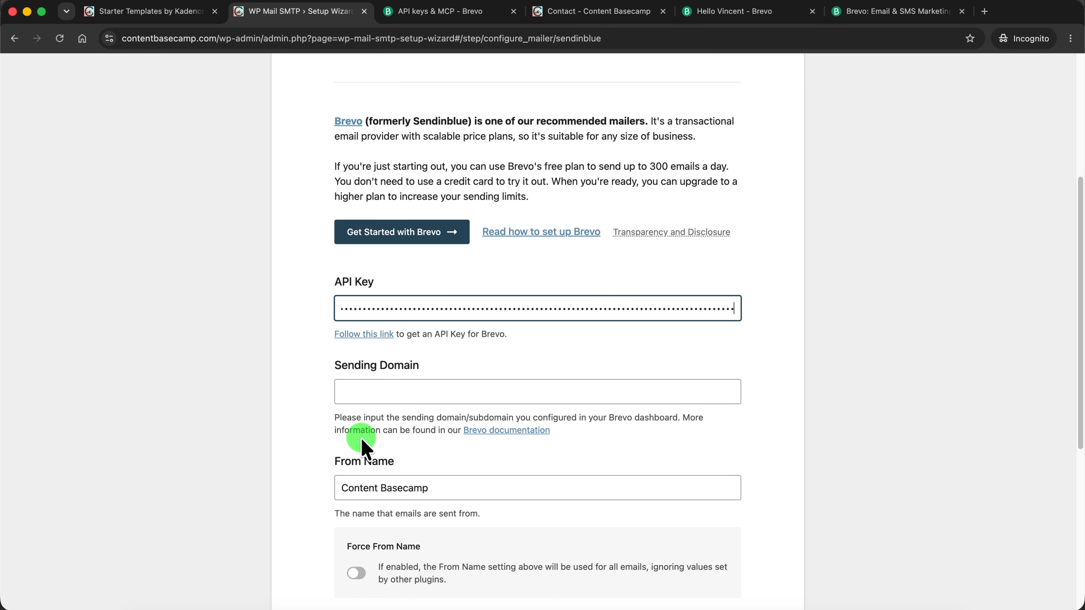
left_click(366, 391)
type("contentbasecamp.com")
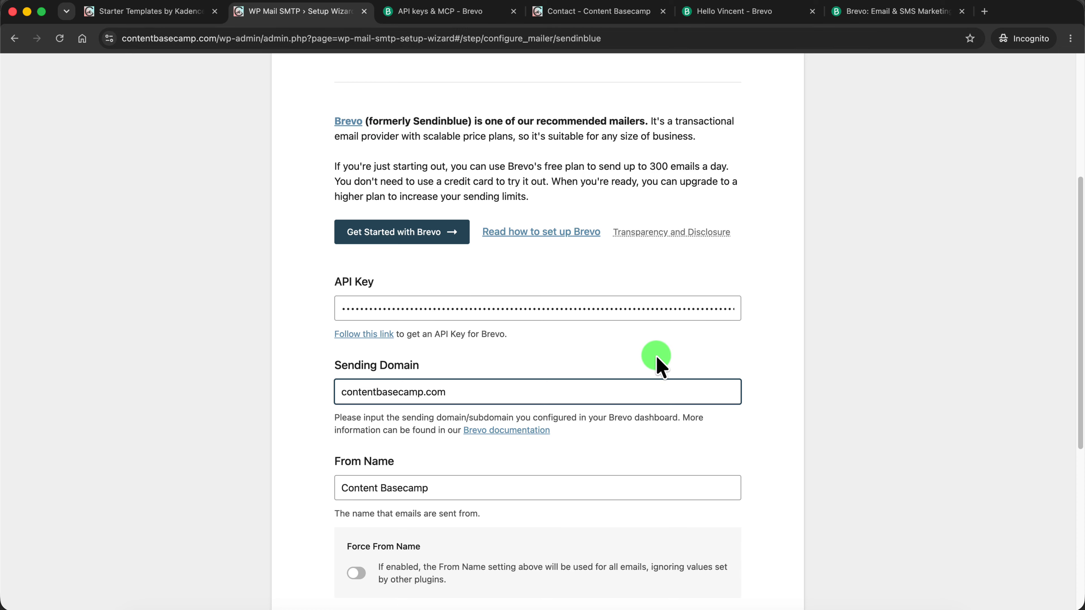
scroll(598, 376, "down", 3)
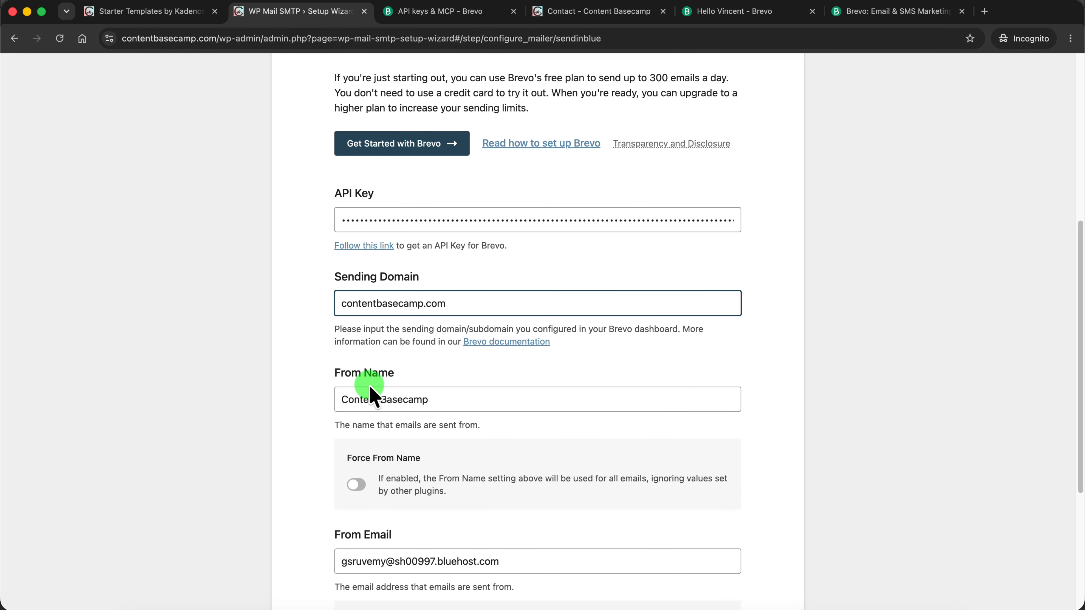
scroll(501, 407, "down", 3)
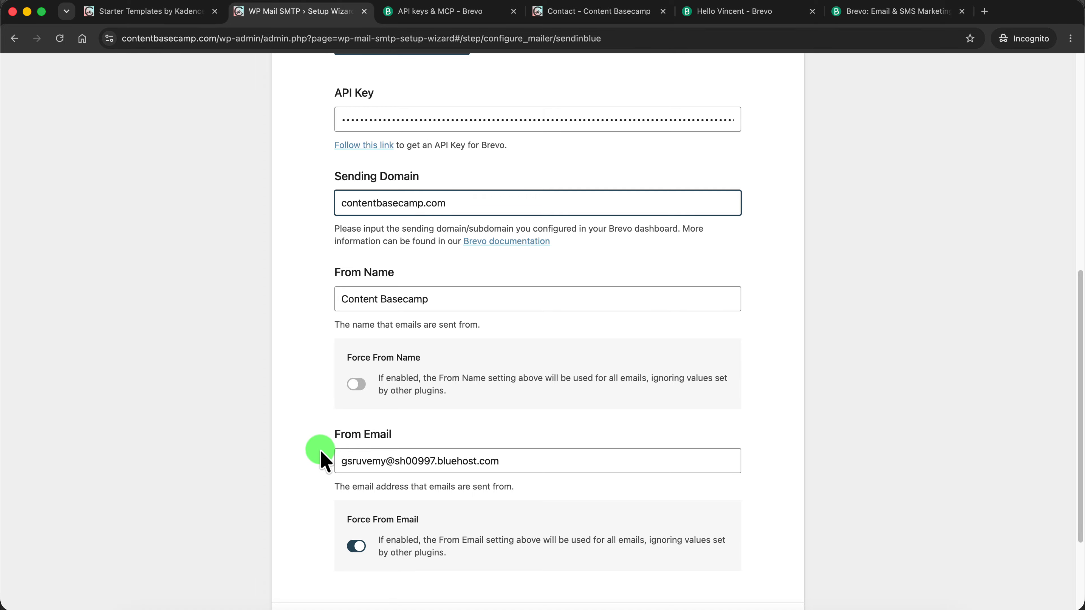
scroll(513, 458, "down", 3)
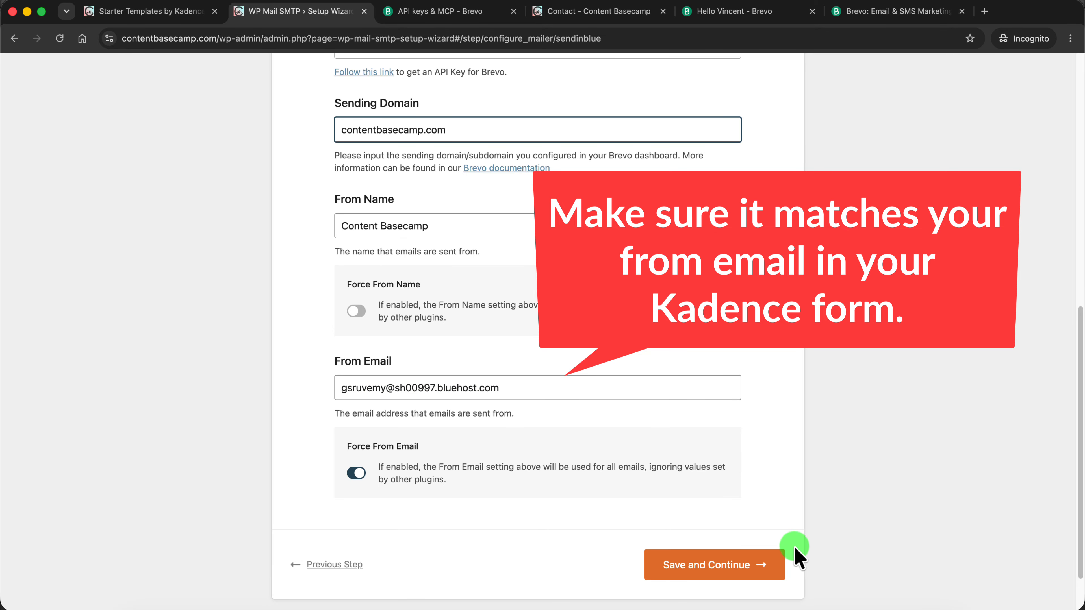
left_click(718, 569)
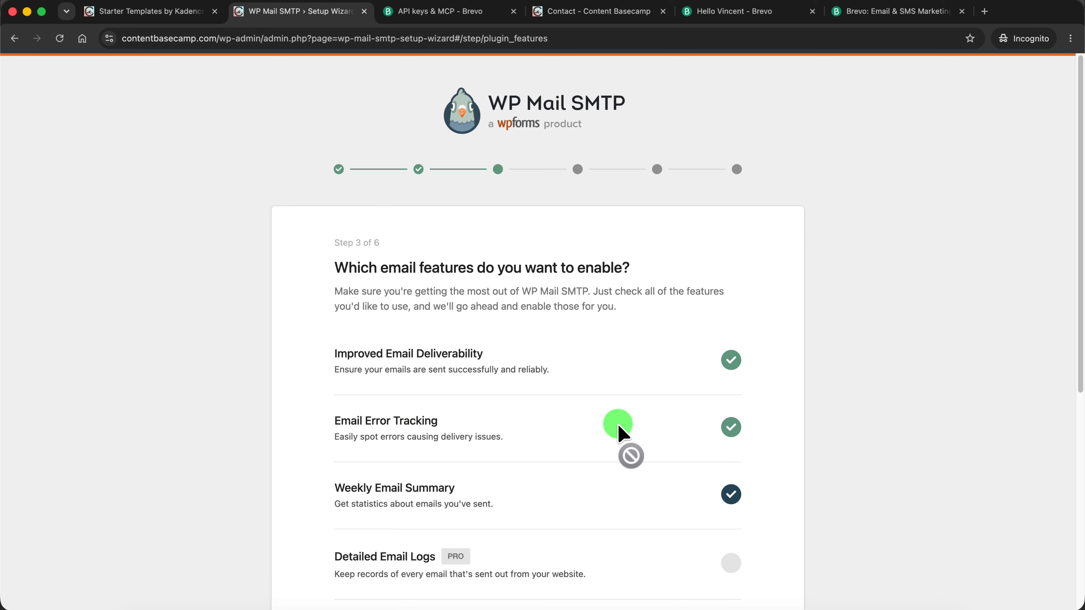
Keep the default email features, skip the recommendations and license key steps, and finish the WP Mail SMTP setup
scroll(615, 433, "down", 10)
left_click(729, 509)
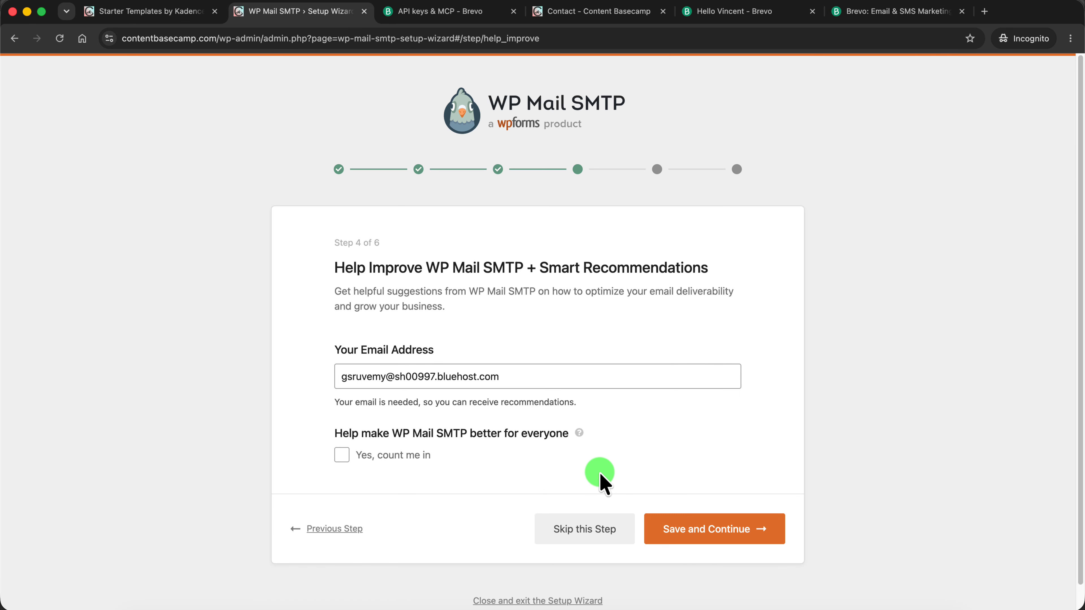
left_click(584, 531)
scroll(738, 372, "down", 3)
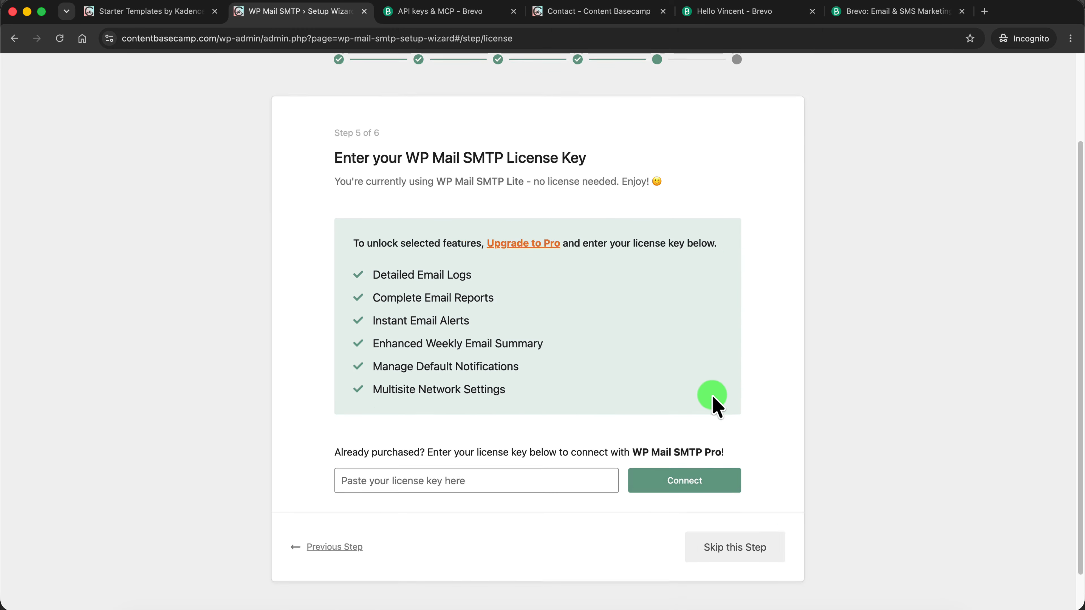
left_click(749, 551)
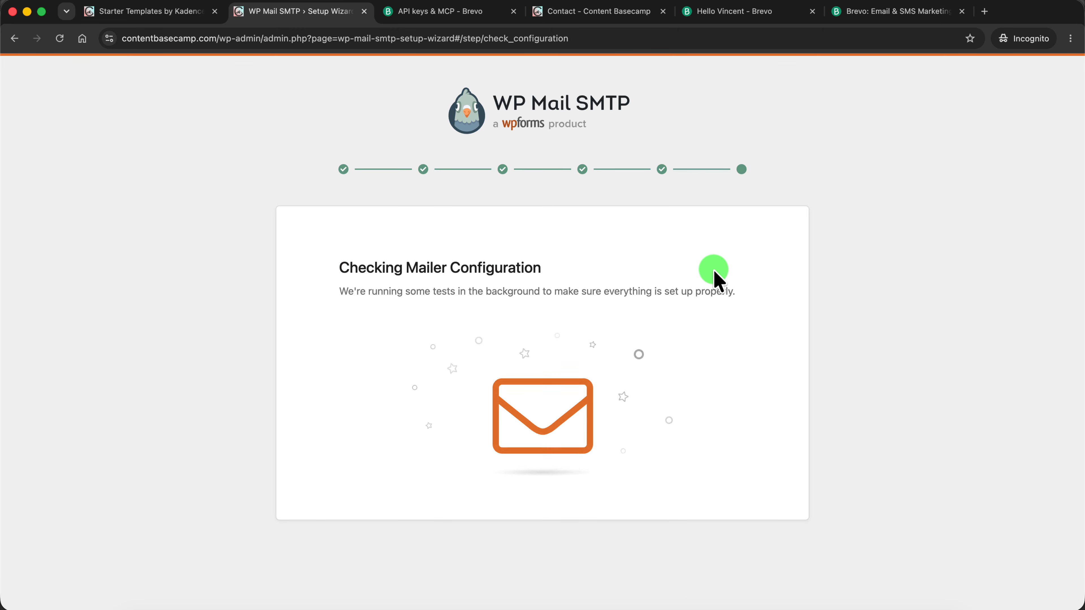
scroll(623, 338, "down", 8)
scroll(624, 340, "down", 2)
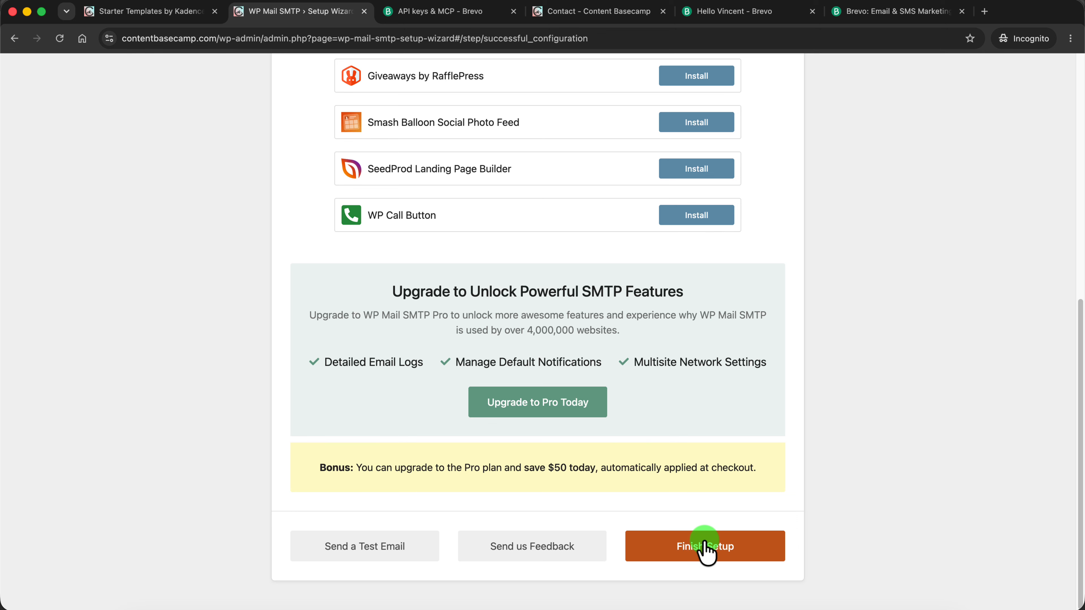
left_click(704, 545)
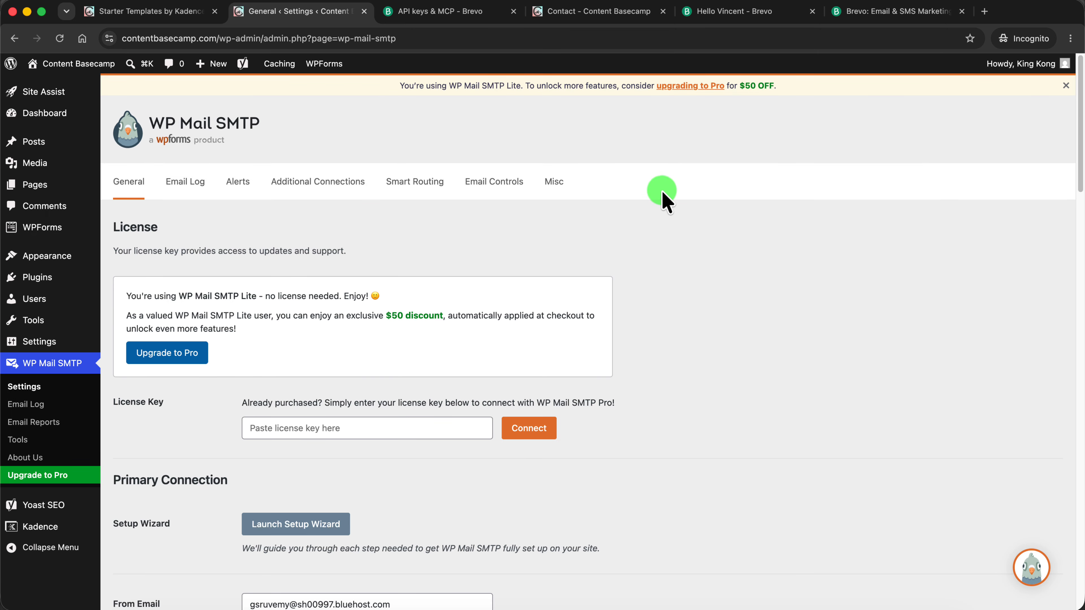
left_click(874, 16)
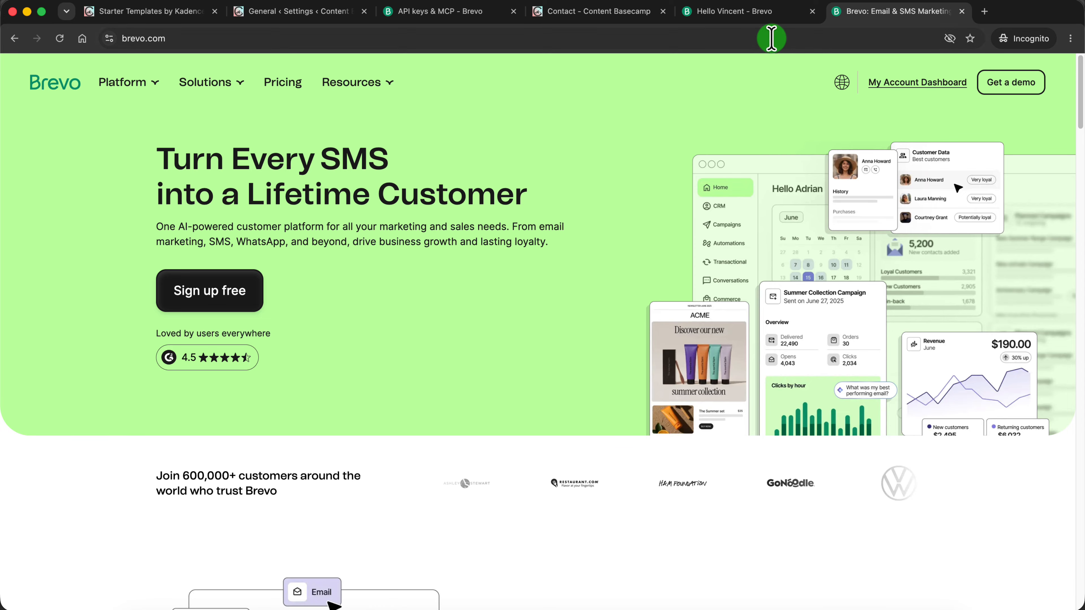
left_click(439, 13)
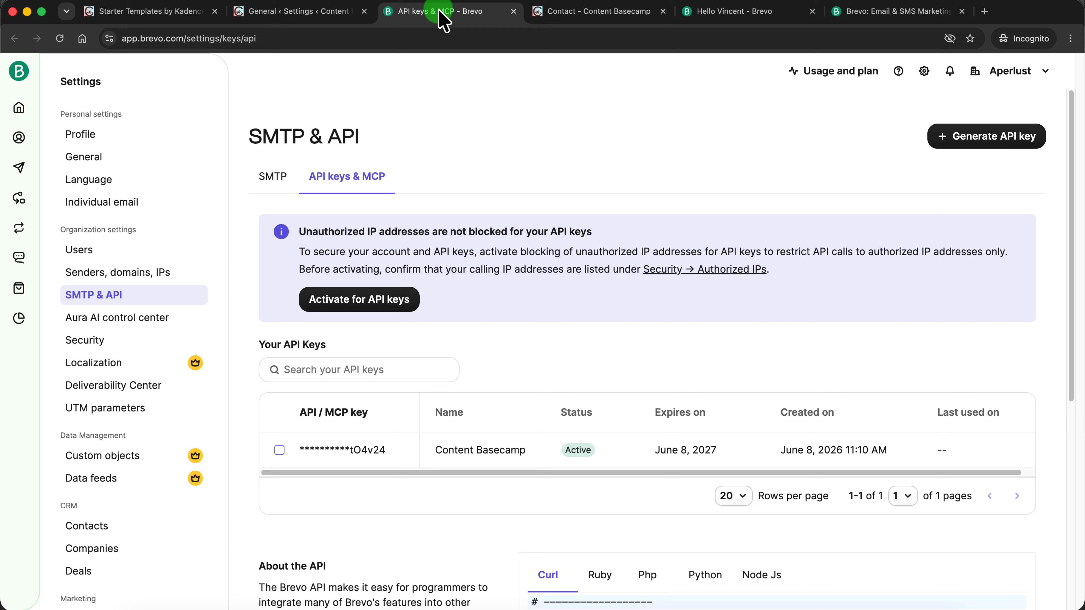
left_click(307, 12)
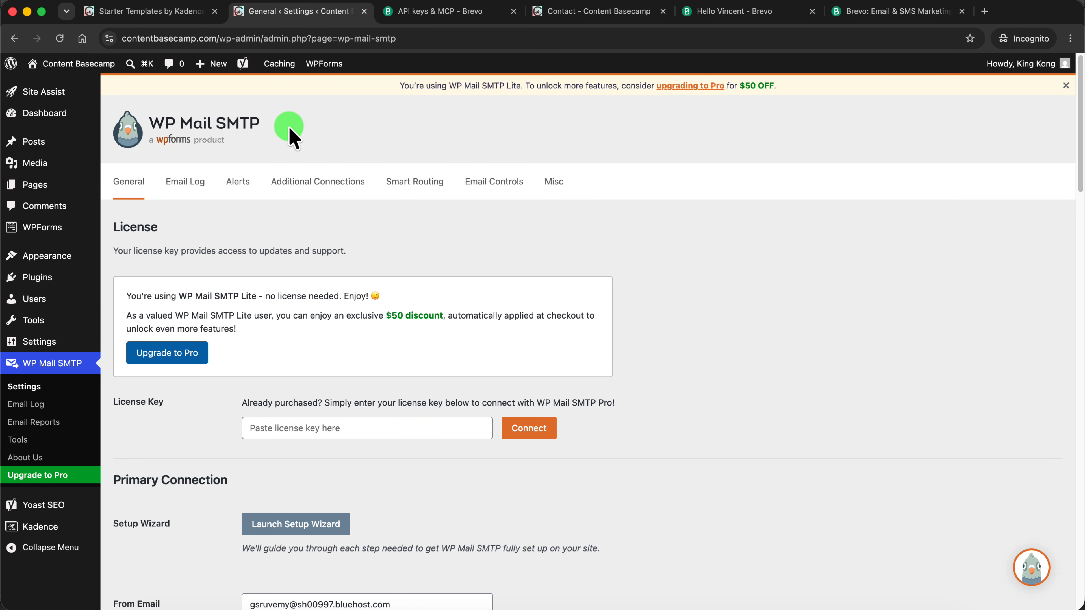
Submit the published contact form with the name "Kadence Tutorial", a test email address and the message "Kadence Tutorial with WP SMTP"
left_click(589, 16)
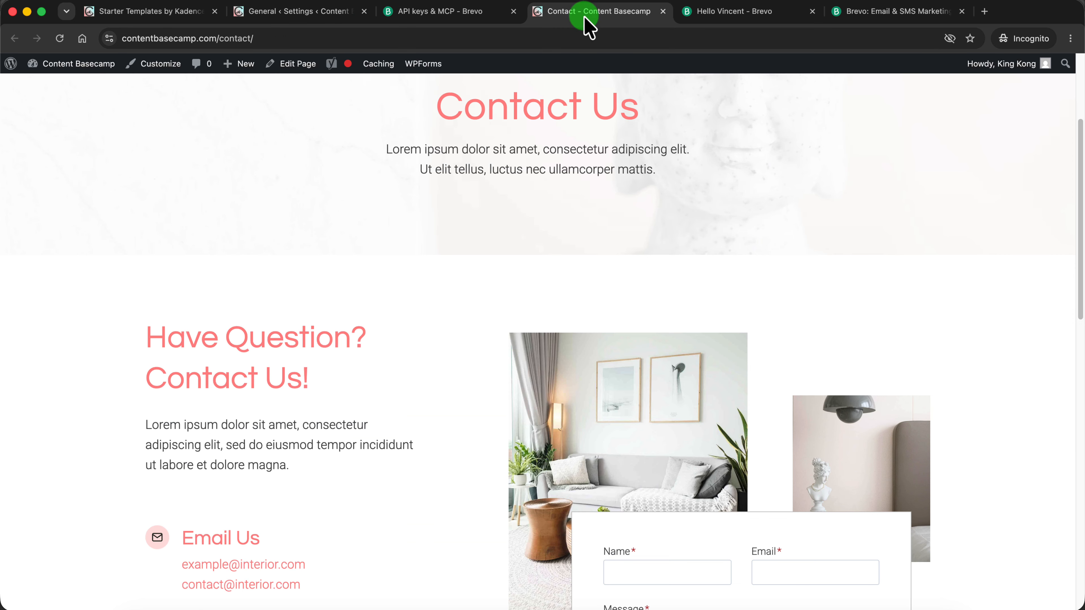
scroll(559, 192, "up", 4)
mouse_move(754, 112)
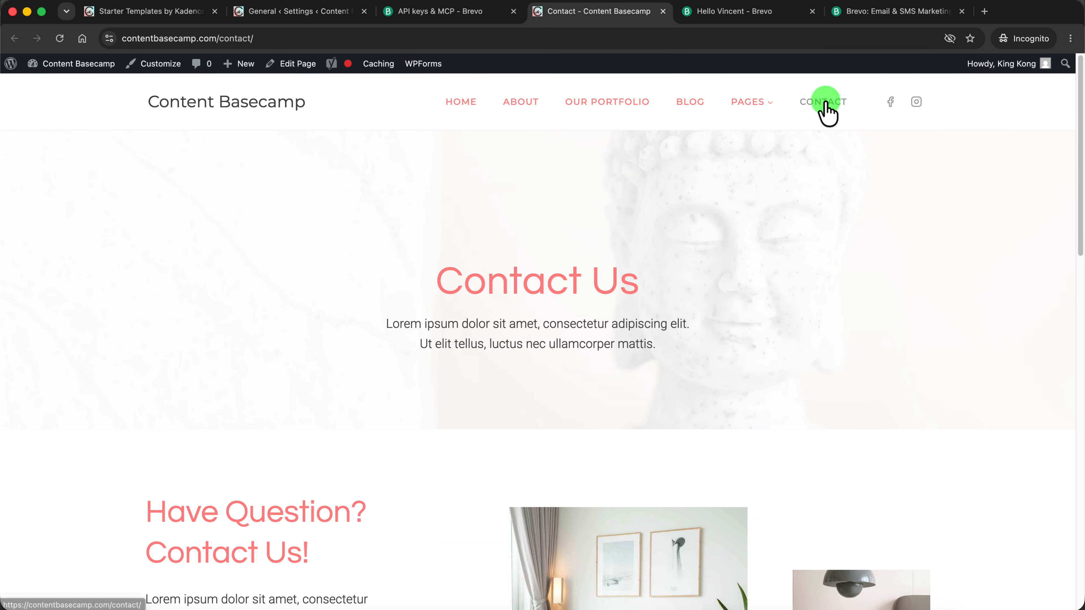
scroll(748, 298, "down", 10)
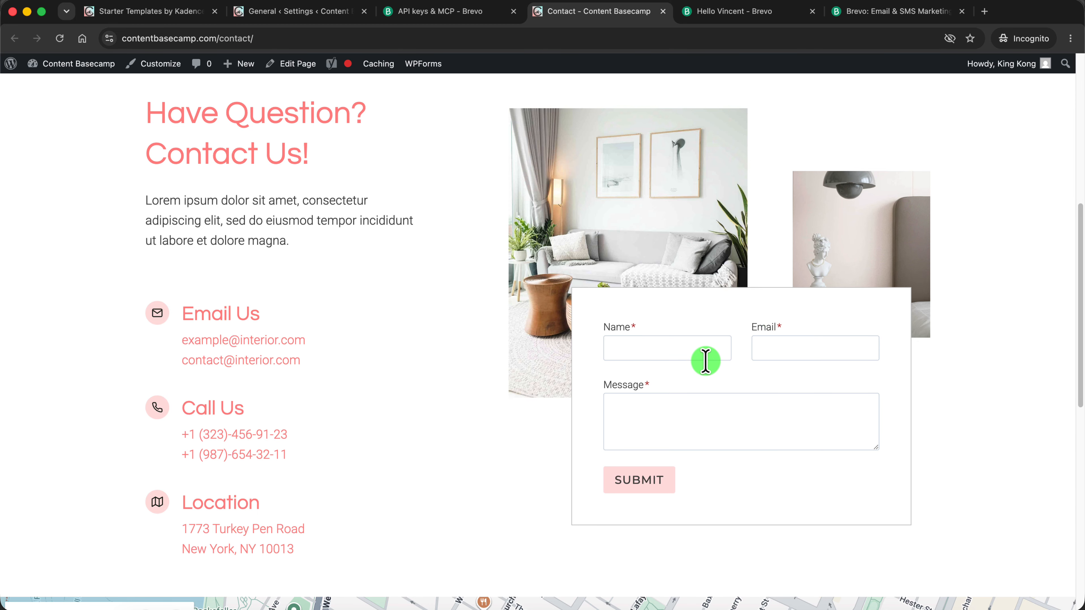
scroll(578, 306, "up", 10)
scroll(570, 307, "down", 10)
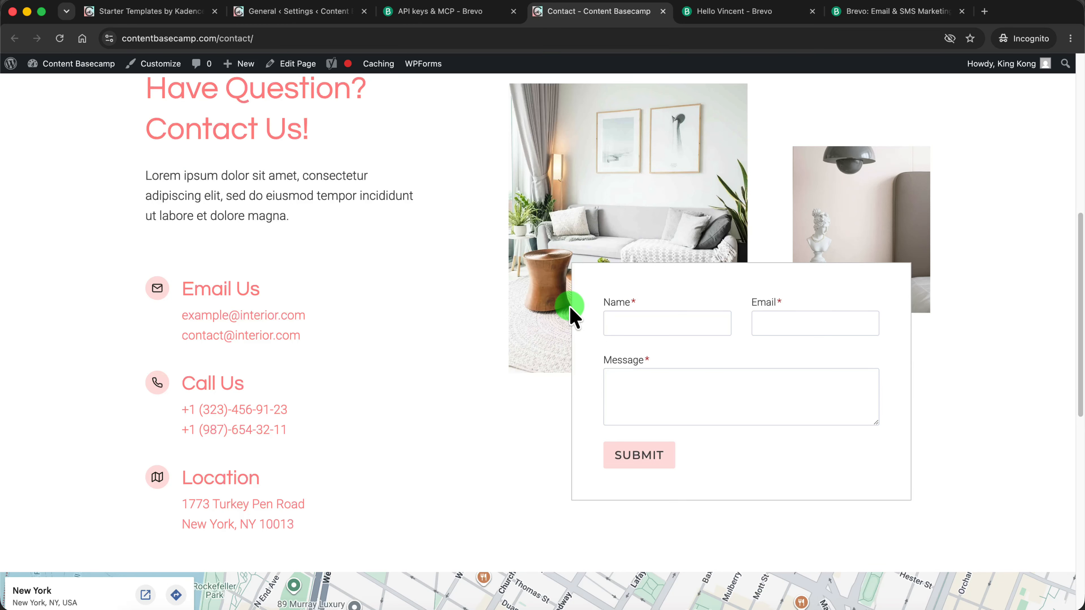
left_click(652, 317)
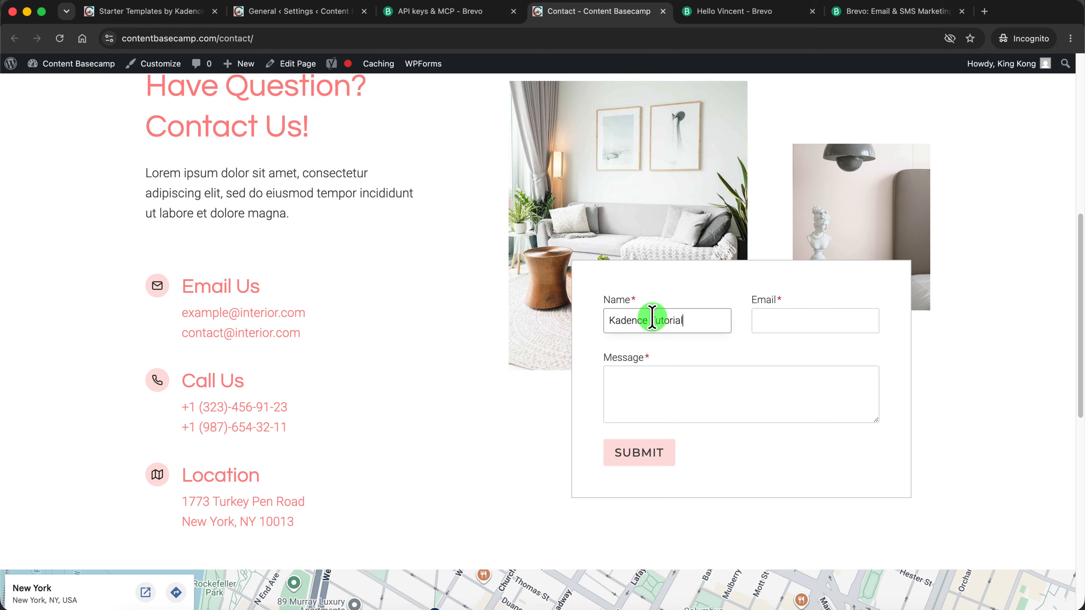
left_click(781, 320)
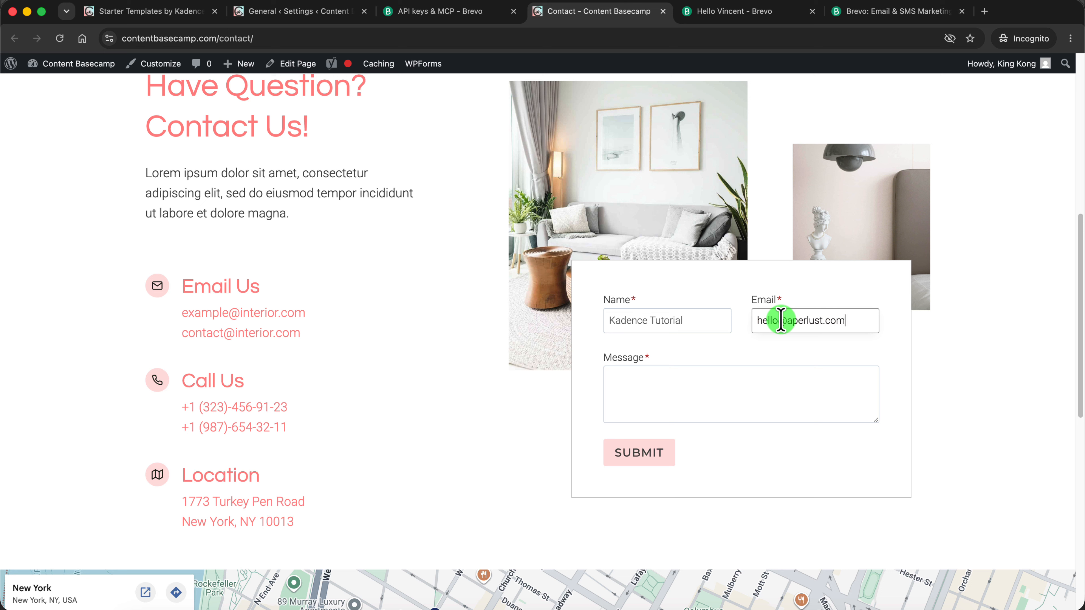
left_click(677, 377)
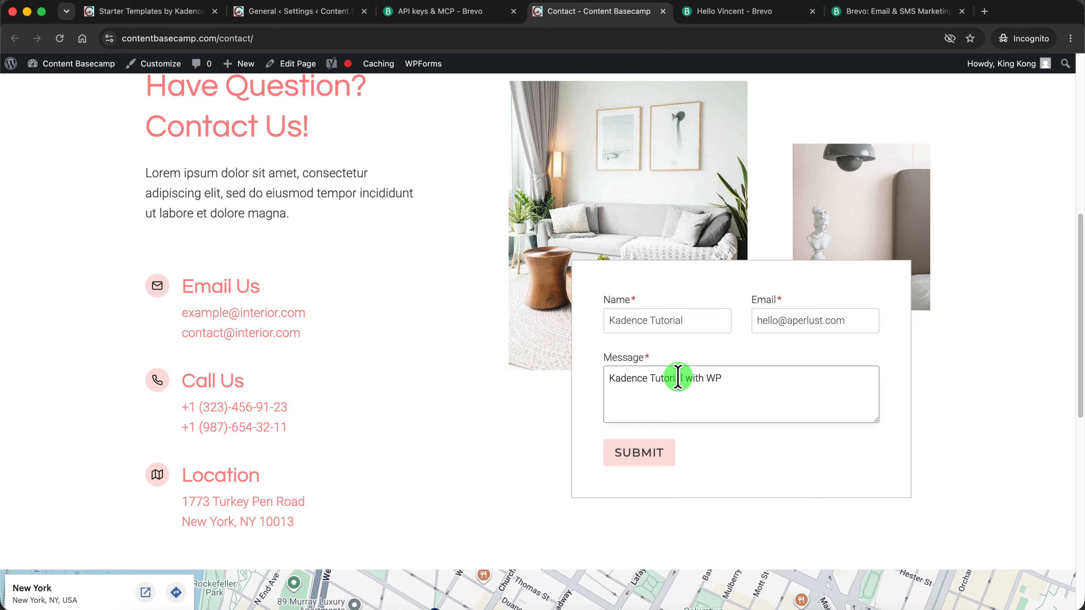
type("MTP")
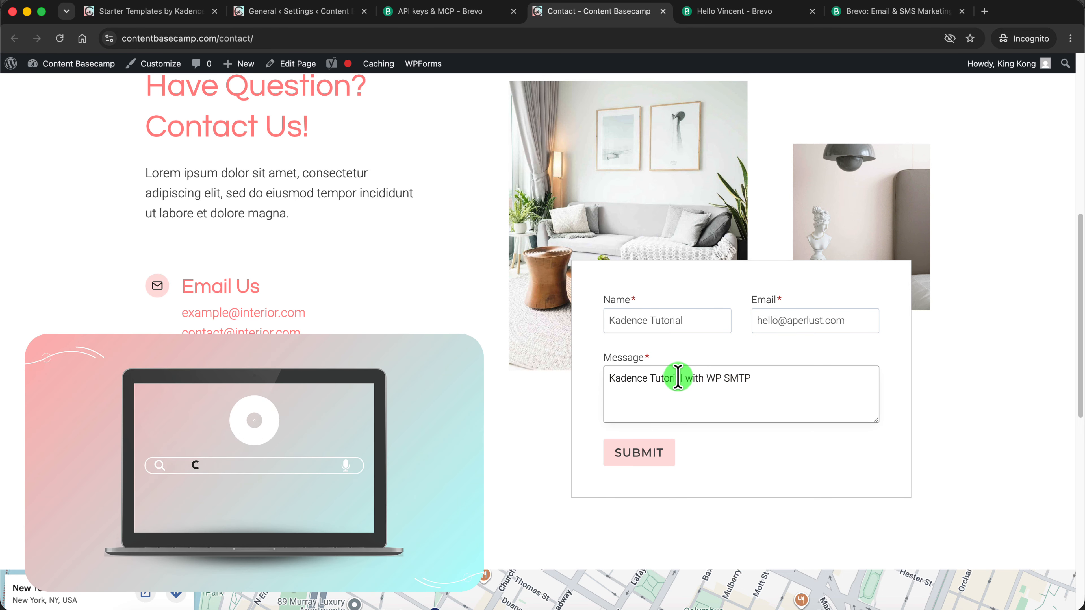
left_click(647, 455)
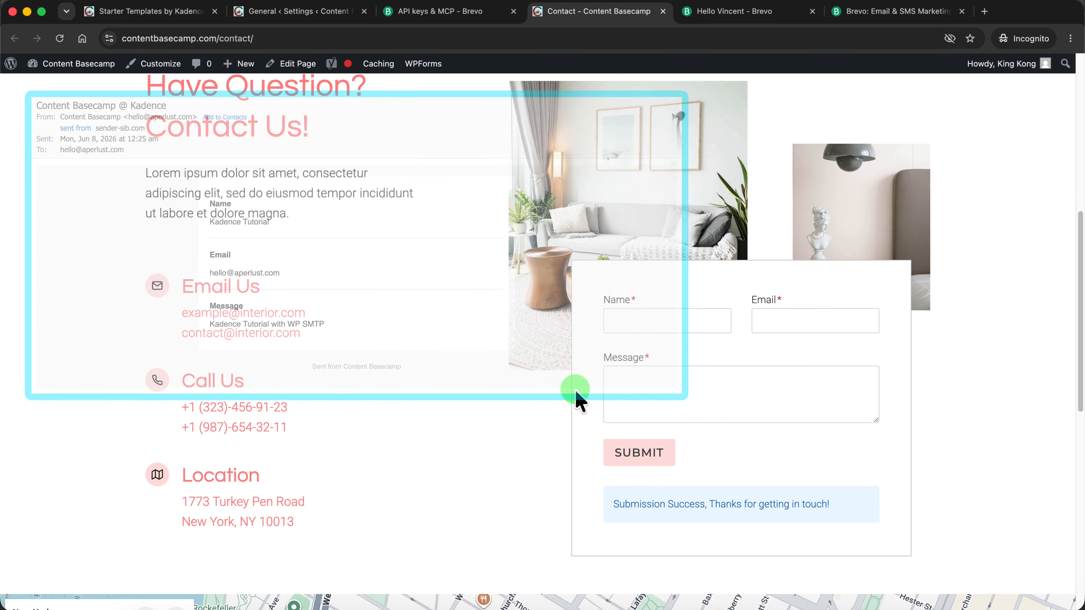
Open the Contact page in the page editor from its published view
left_click(272, 17)
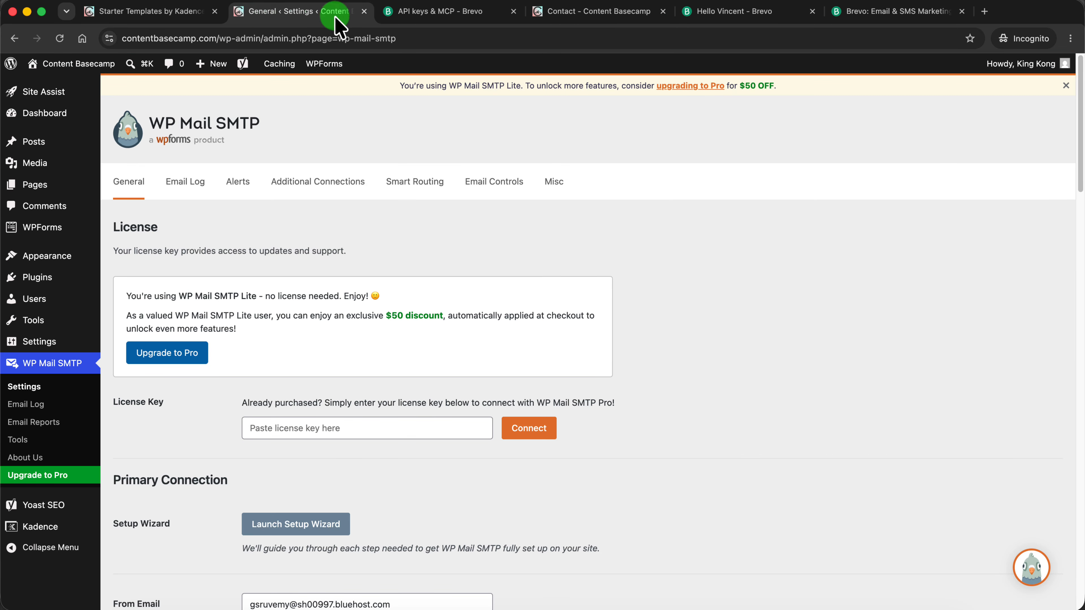
left_click(615, 15)
scroll(587, 209, "up", 10)
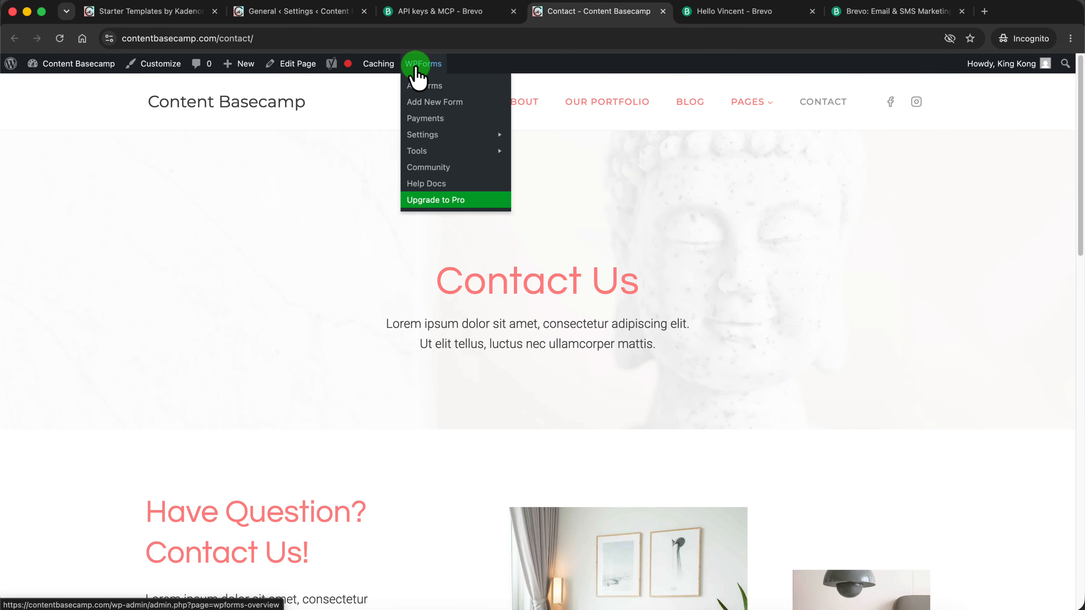
mouse_move(427, 65)
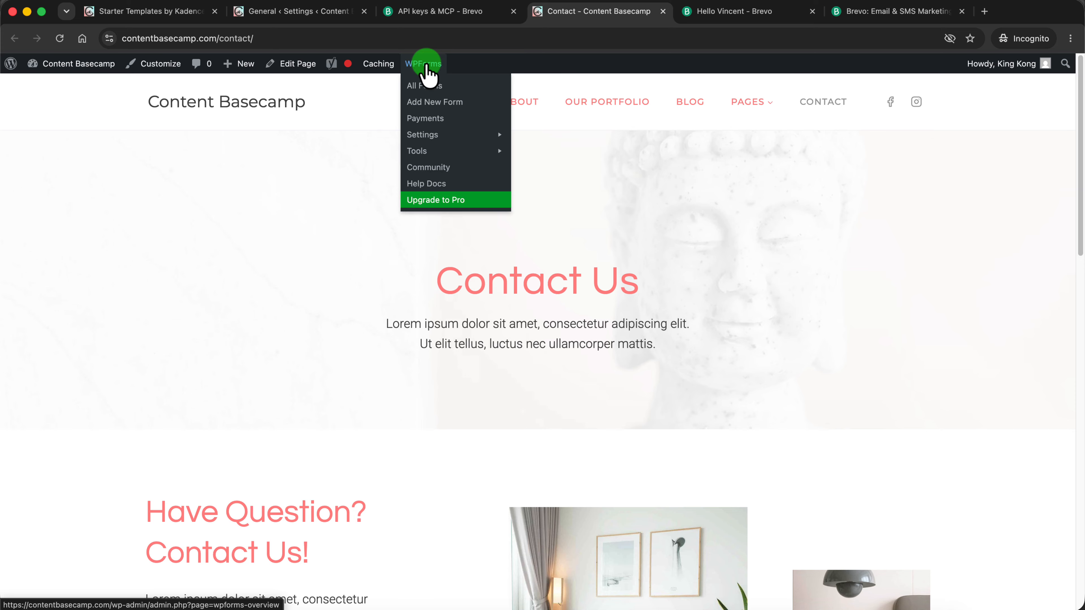
left_click(295, 64)
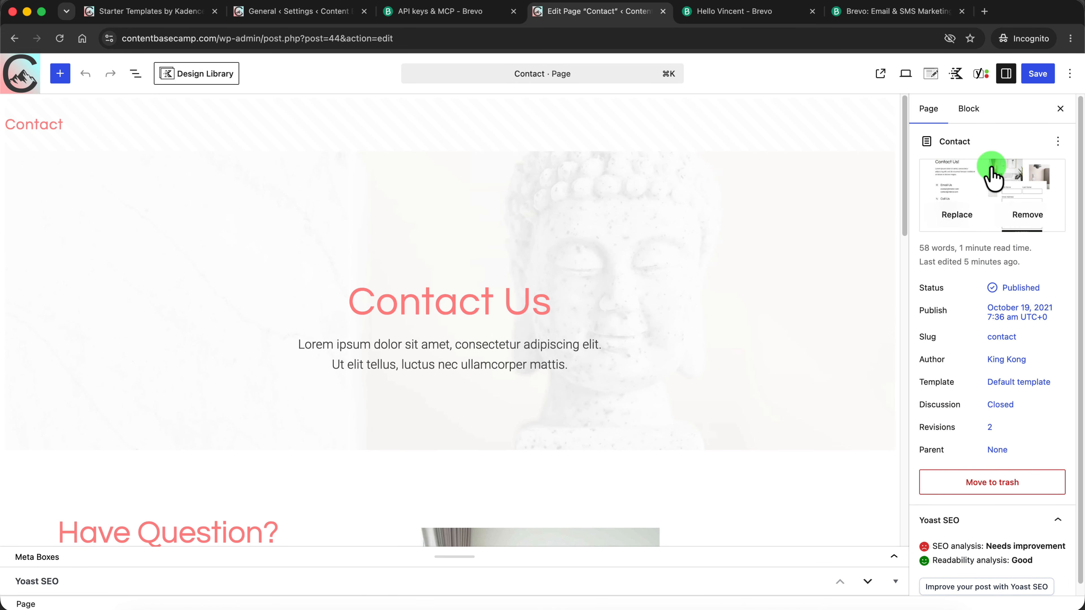
Select the advanced contact form on the Contact page and review its email settings
left_click_drag(905, 175, 848, 352)
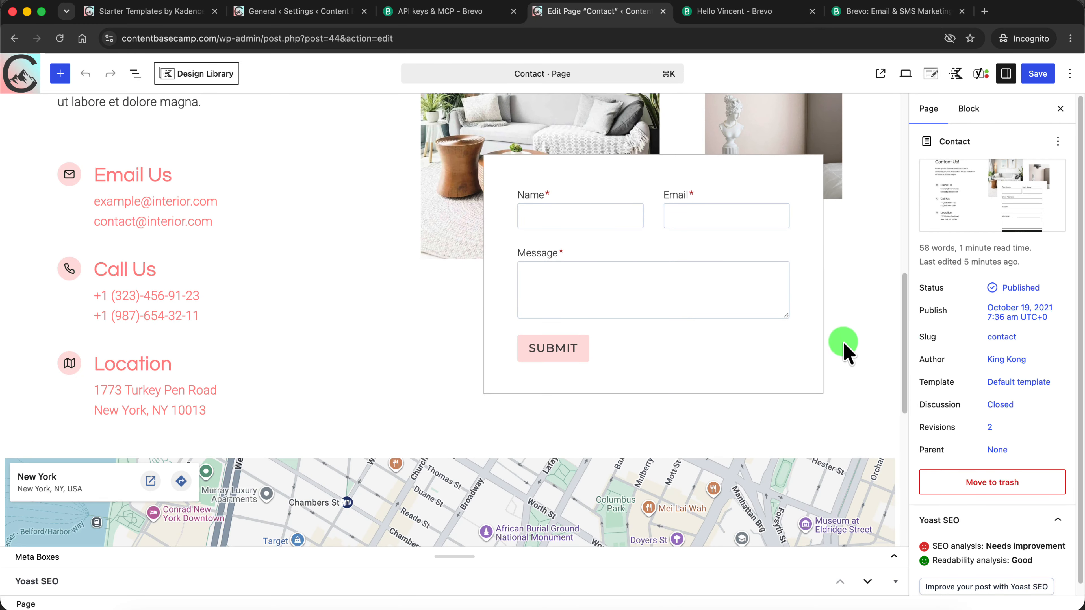
left_click(649, 344)
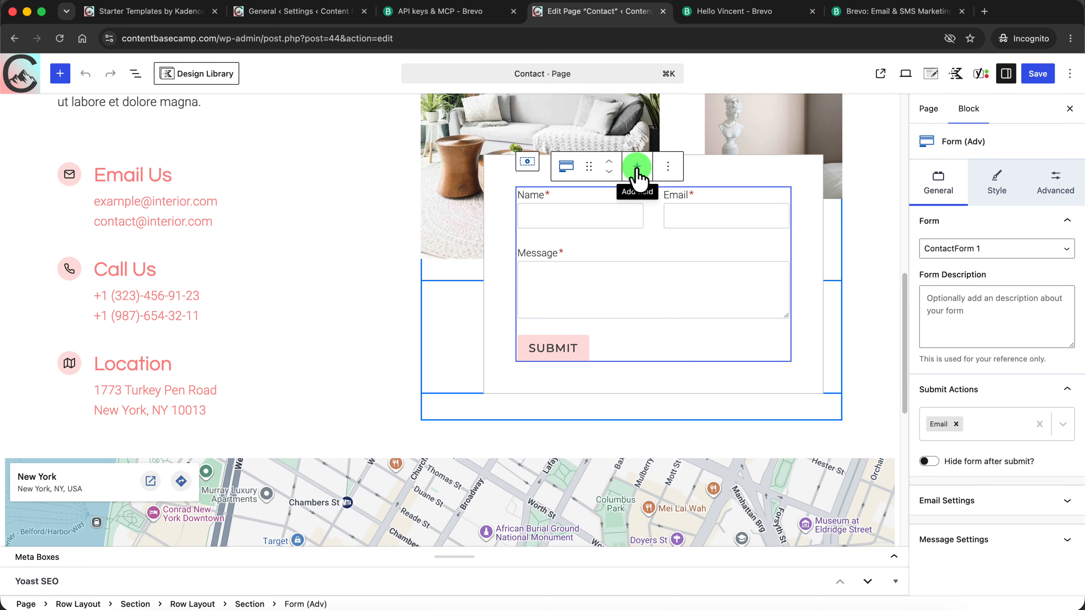
left_click(1058, 502)
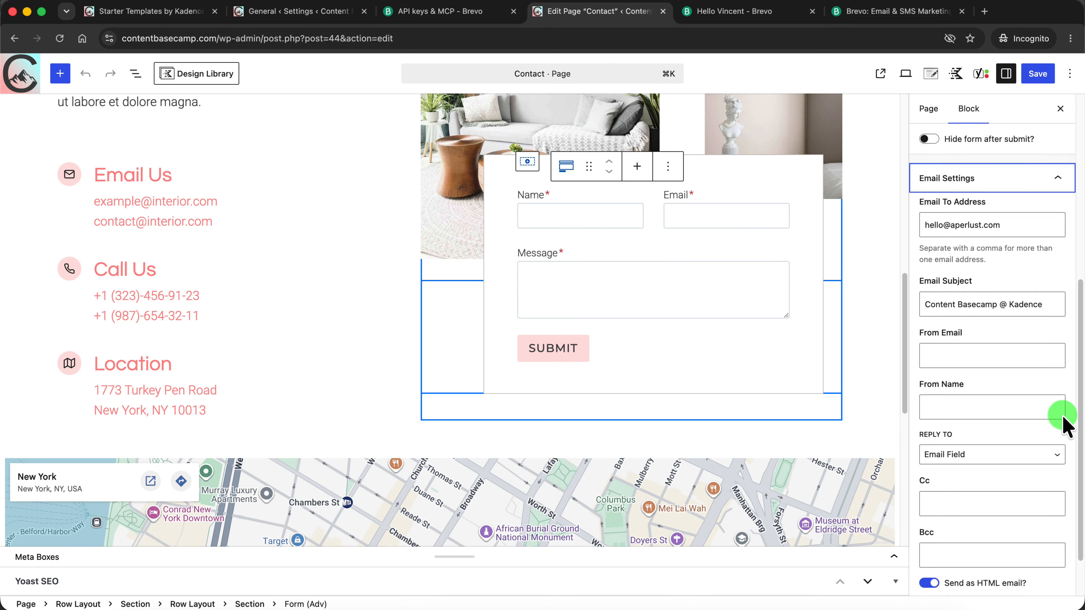
scroll(1062, 421, "down", 3)
Look through the form's available field types and add a Captcha field above the submit button
left_click(636, 166)
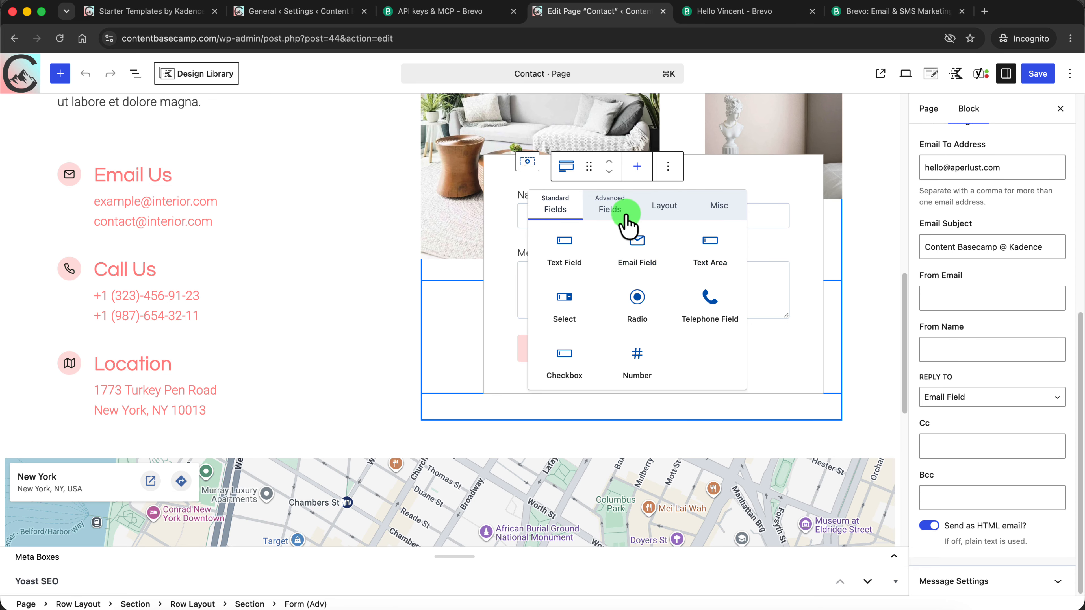
left_click(617, 212)
left_click(677, 216)
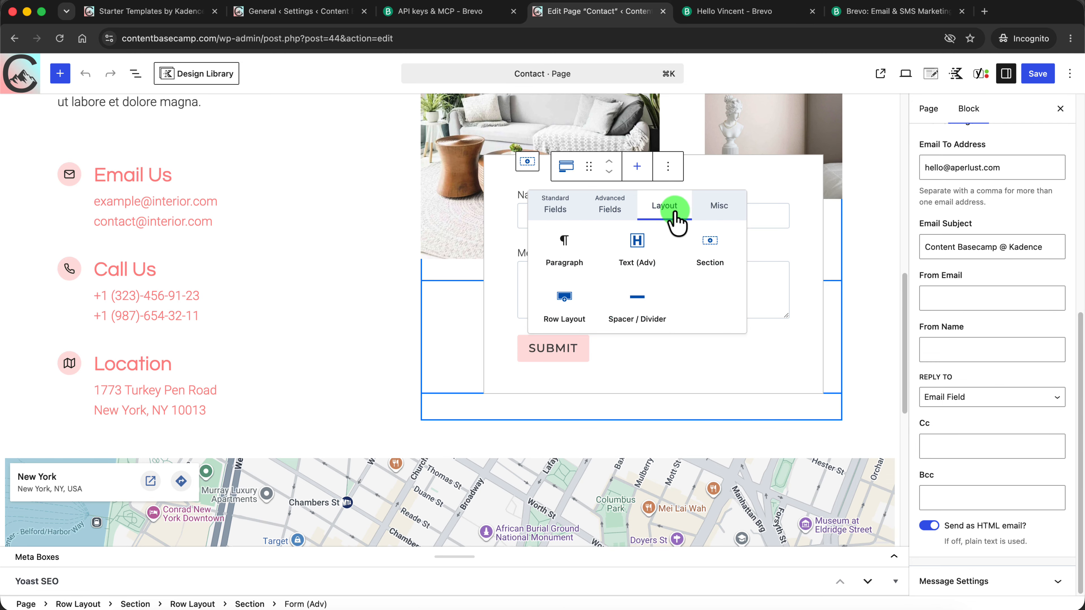
left_click(719, 210)
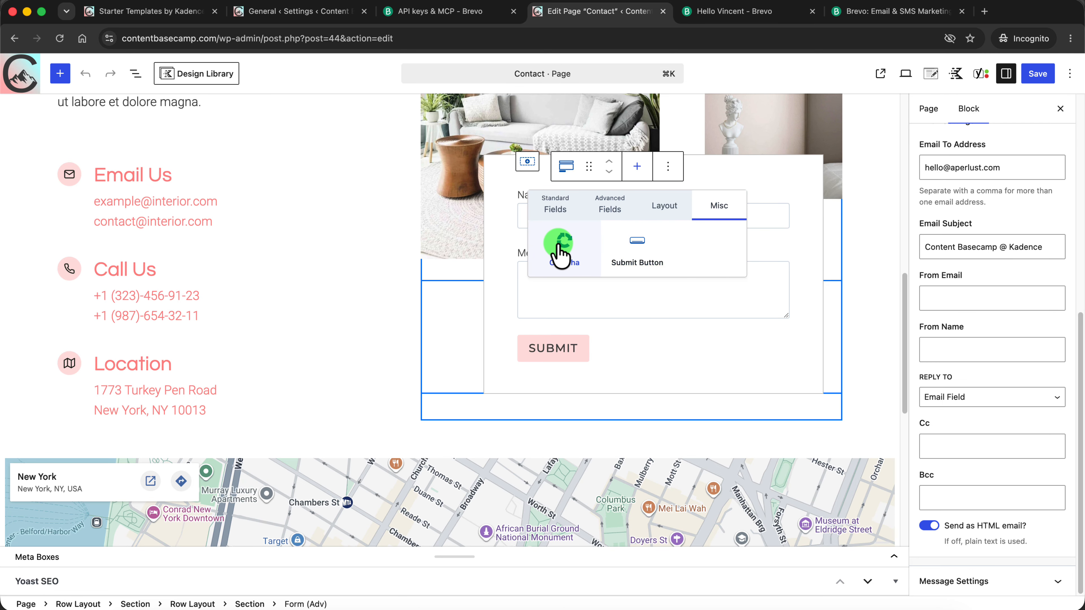
left_click(565, 252)
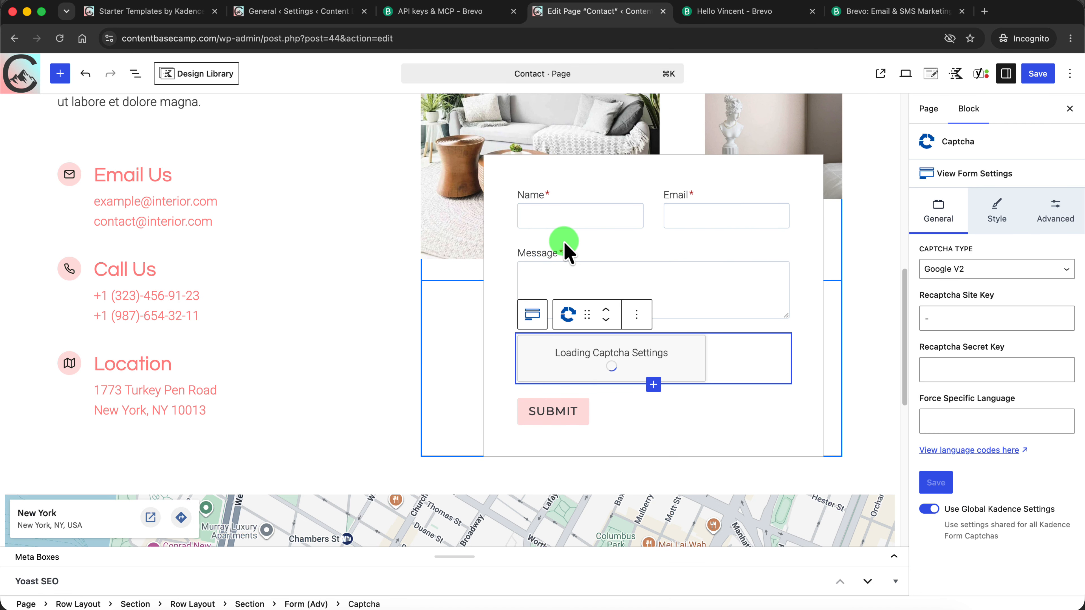
left_click(642, 367)
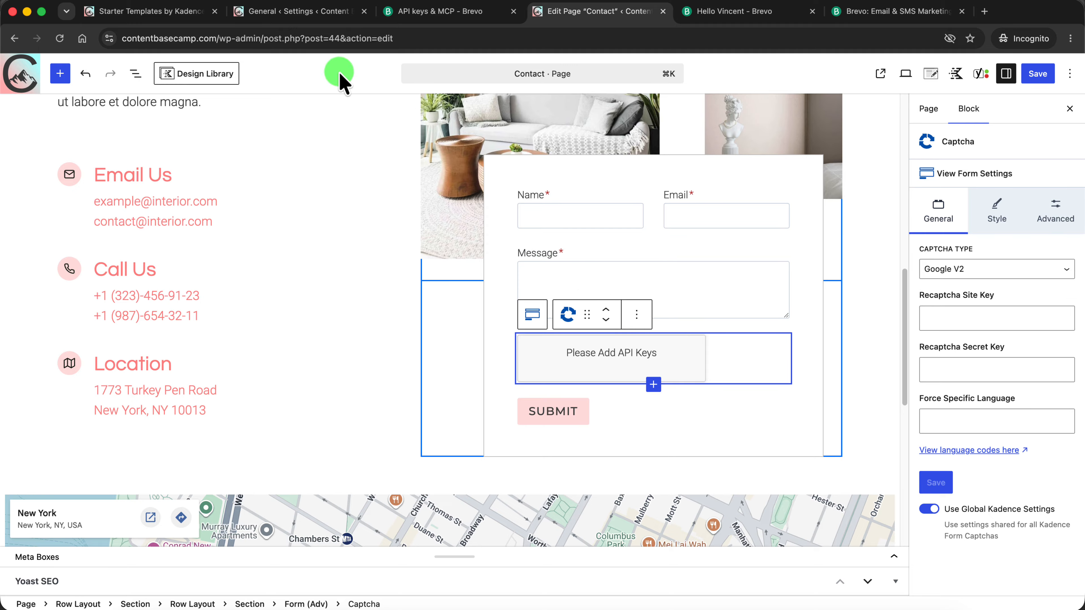
Check the site's installed plugins for Akismet Anti-spam, and return to the Contact page editor
left_click(295, 12)
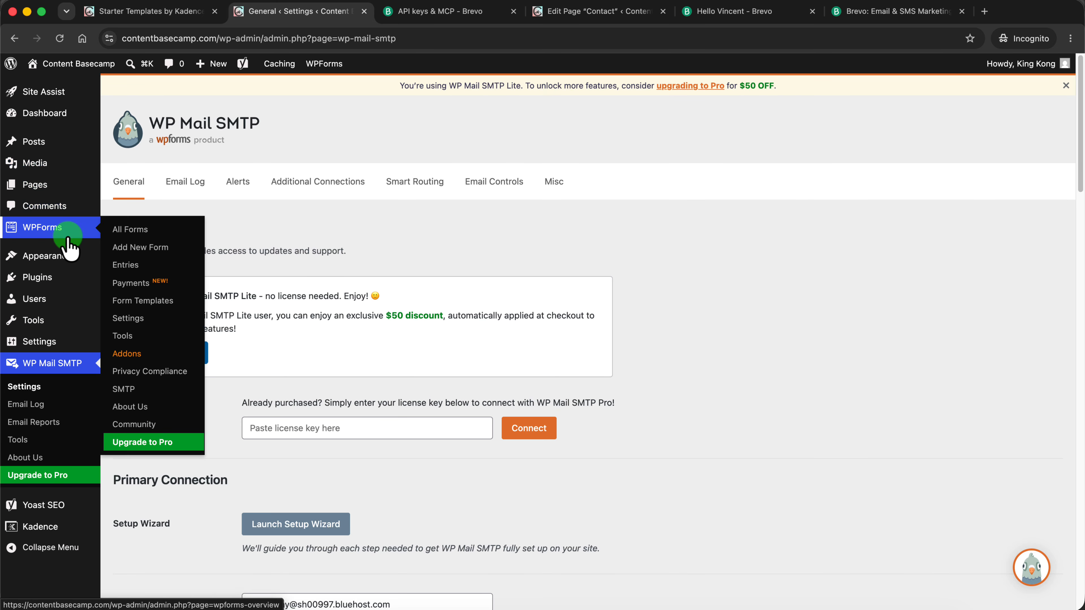
left_click(36, 278)
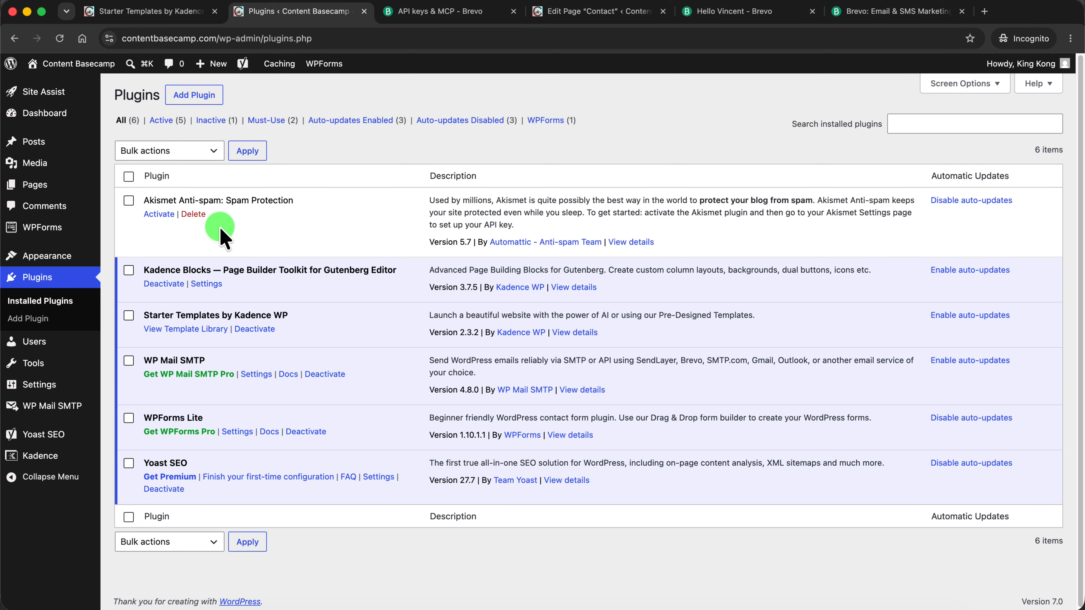
left_click(595, 12)
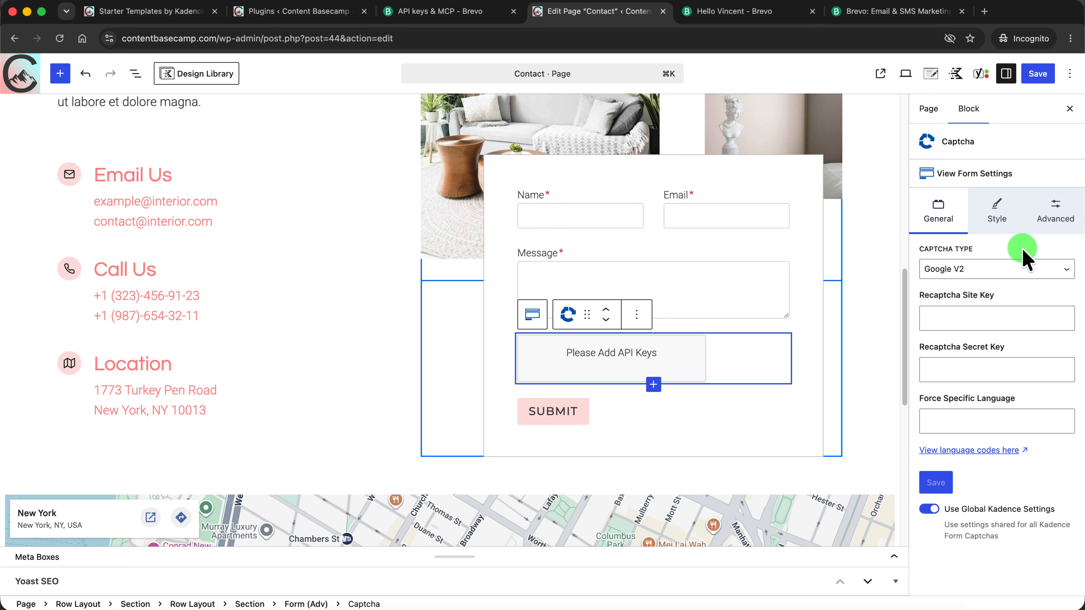
Review the captcha types offered for the Captcha field, keep Google V2, and return to the installed plugins list
left_click(957, 270)
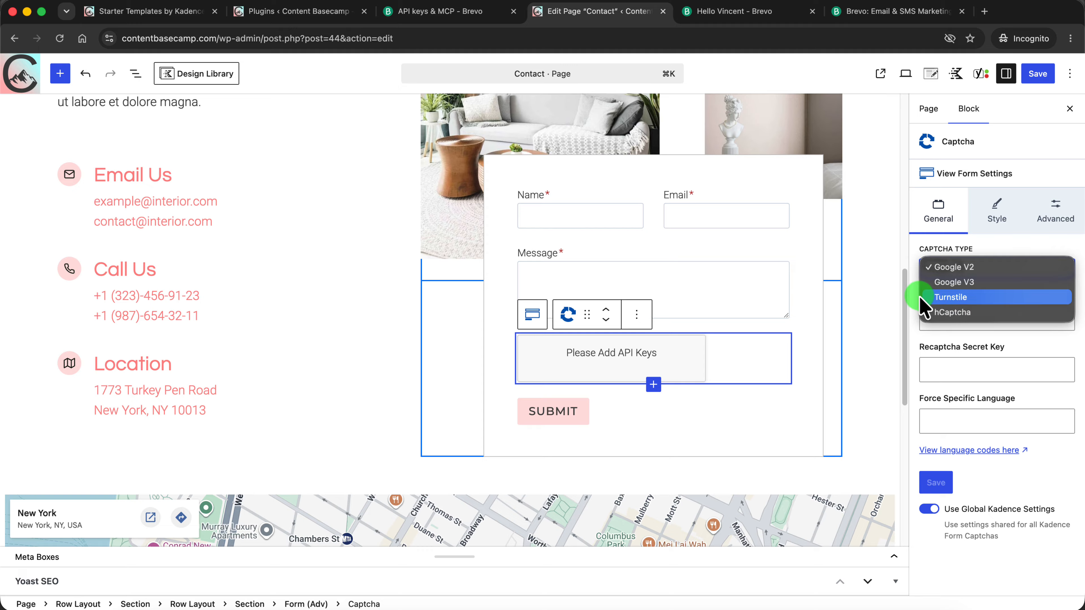
left_click(892, 285)
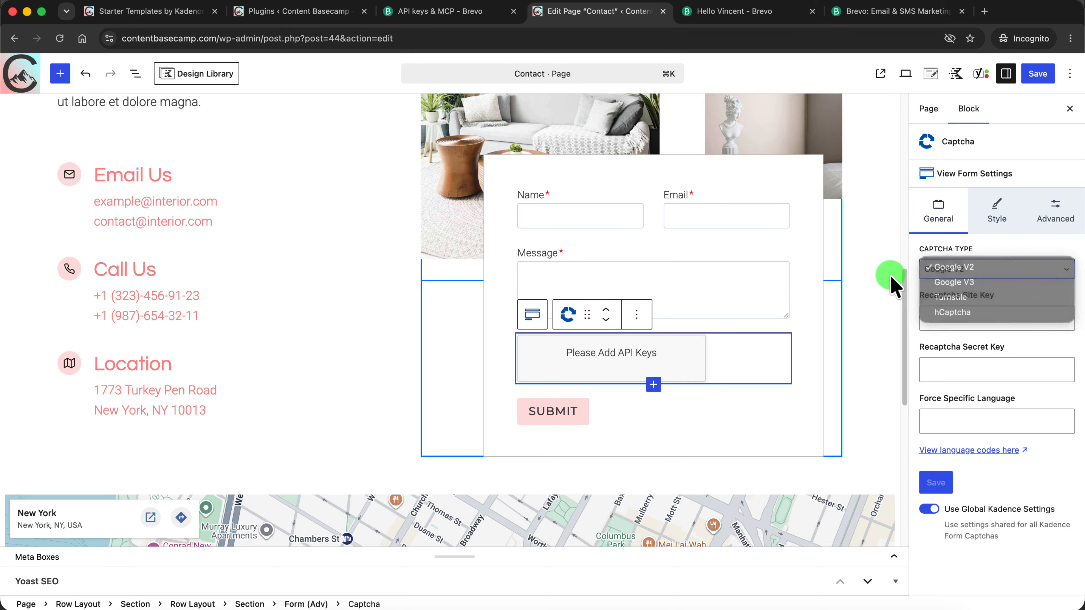
left_click(288, 11)
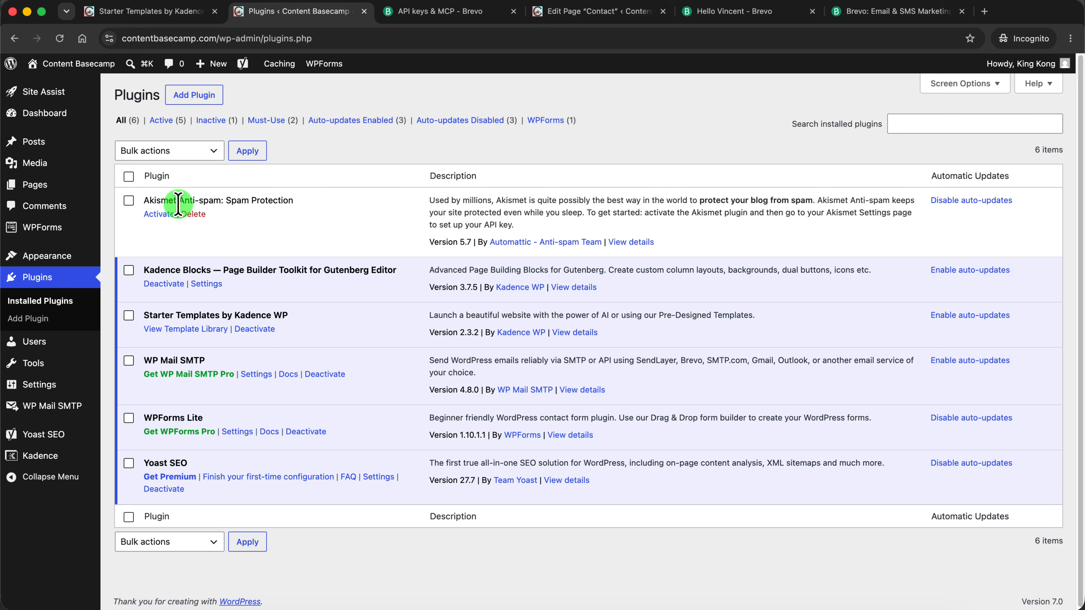